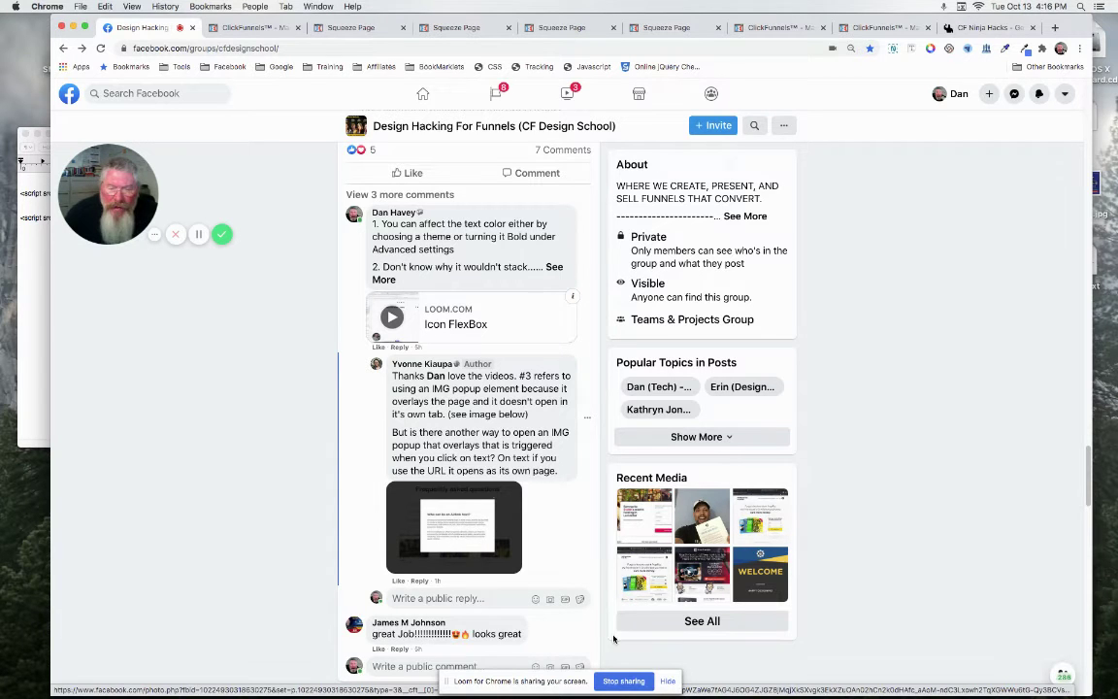
Show the elements that can be added beneath the starter kit image in the Squeeze Page editor, such as Image Popup
left_click(668, 681)
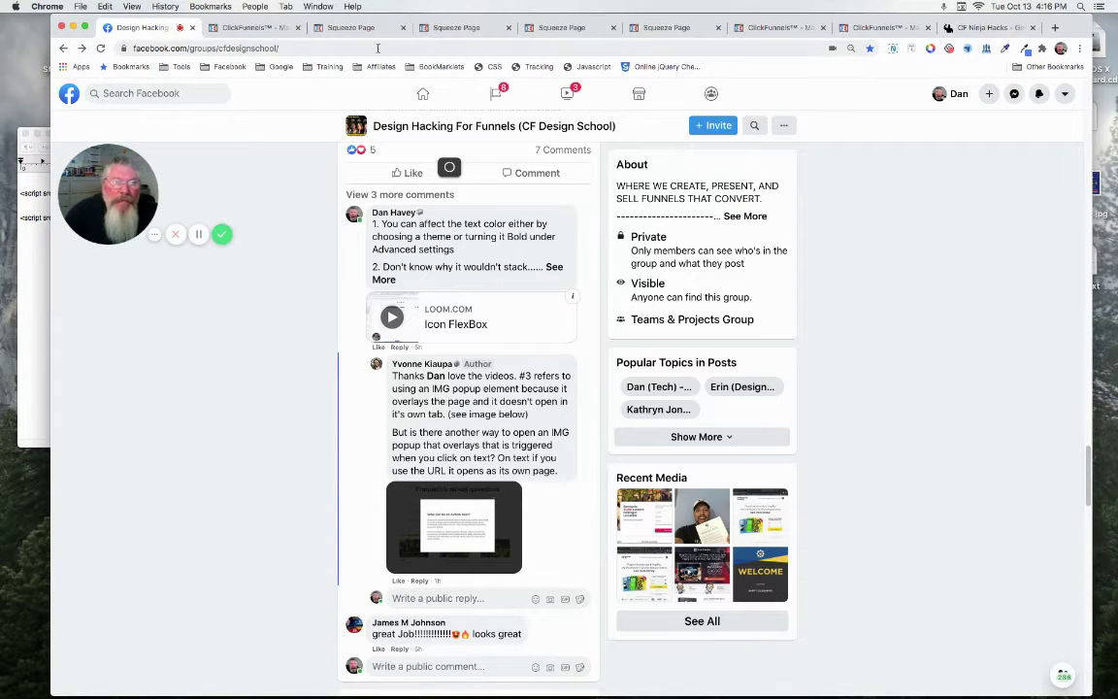
left_click(464, 29)
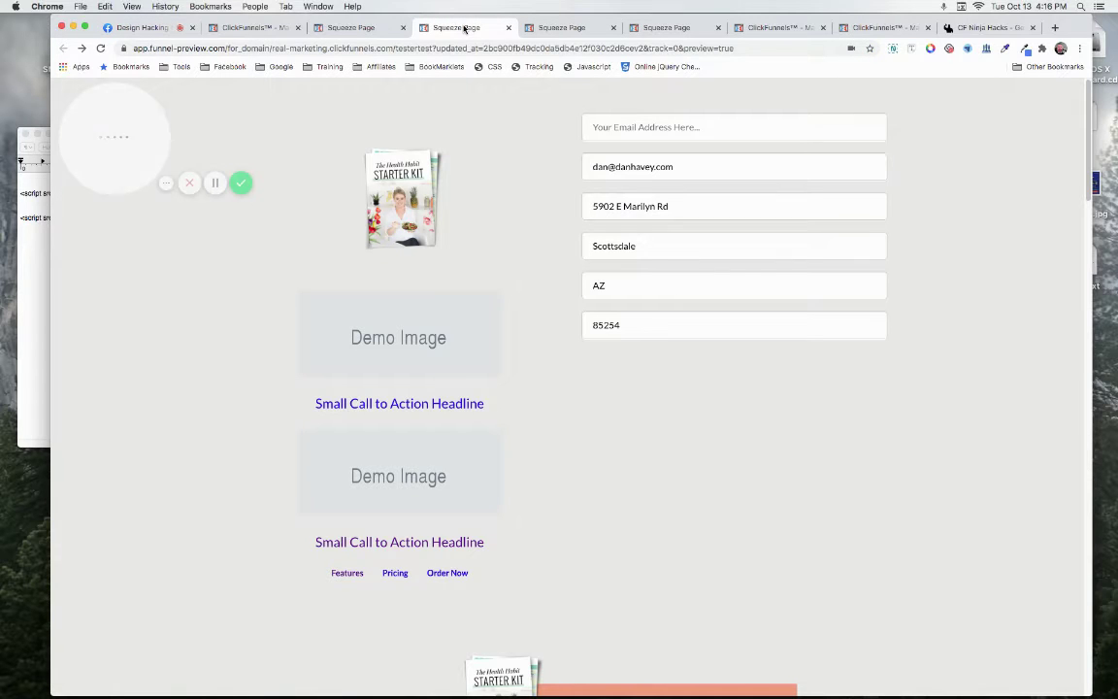
left_click(365, 29)
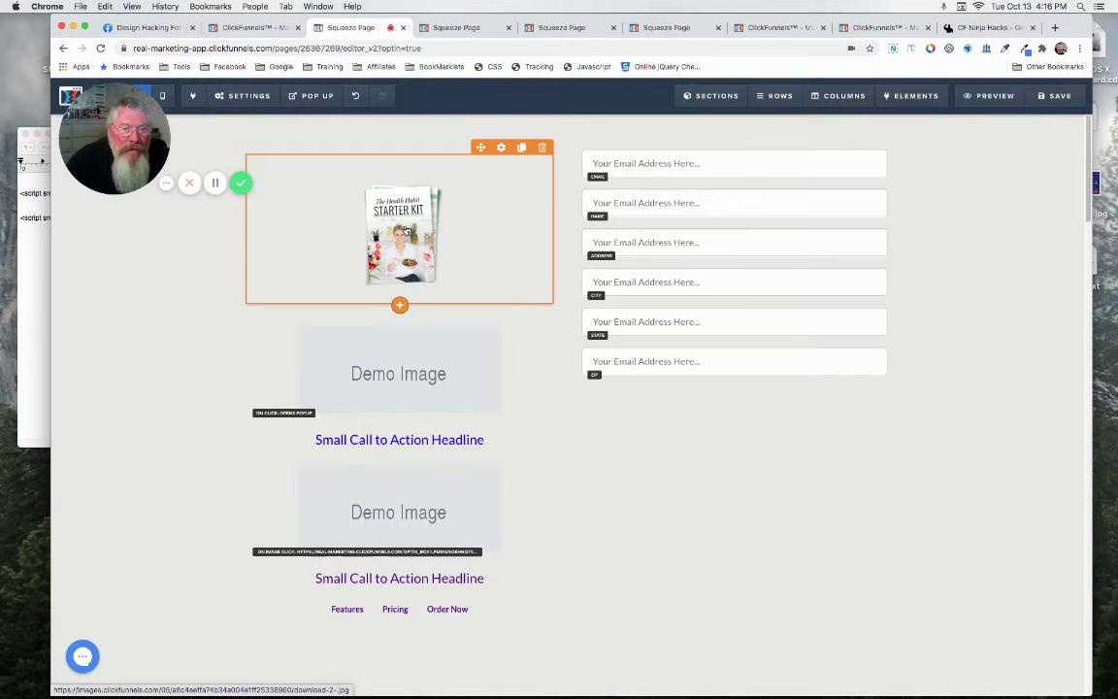
left_click(398, 305)
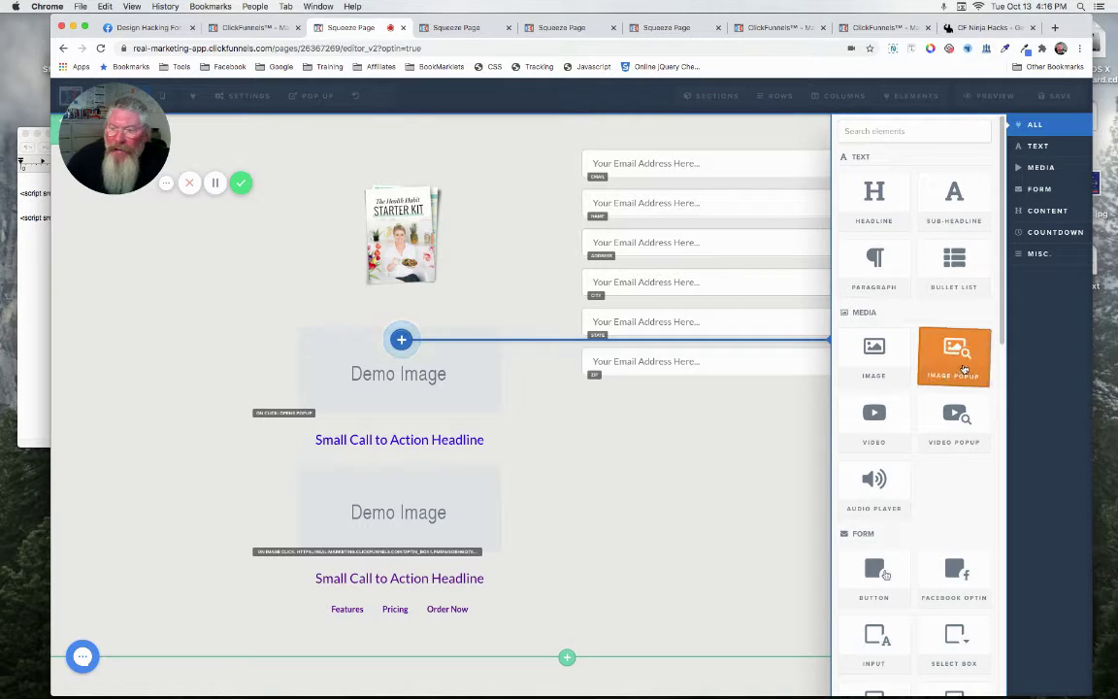
left_click(421, 297)
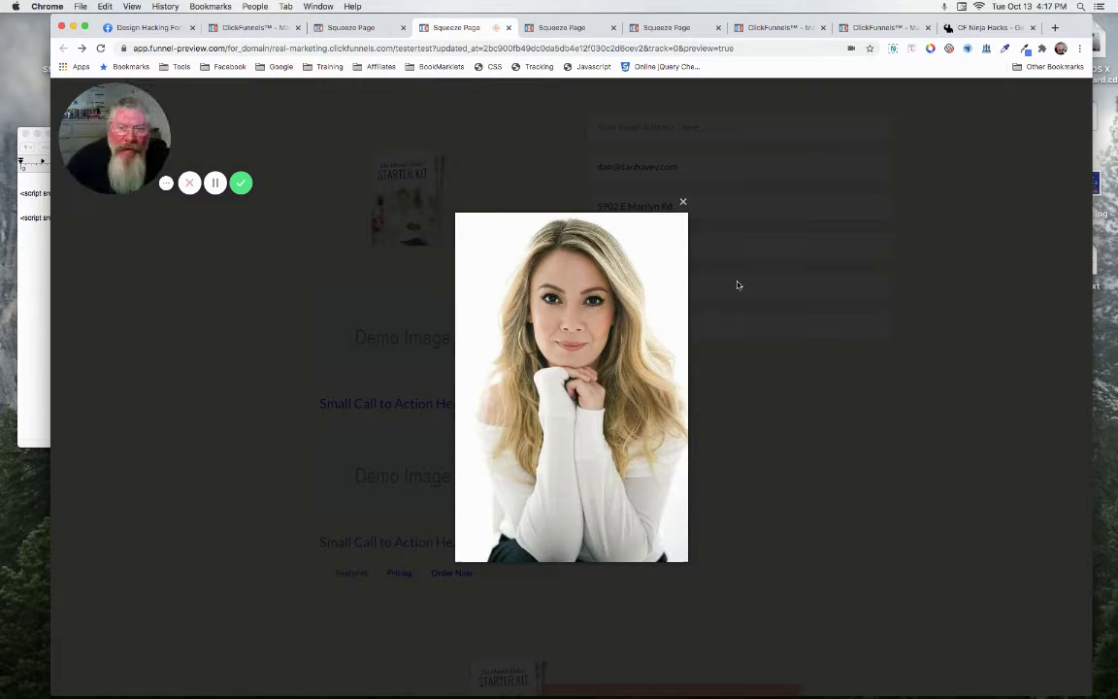
Examine the starter kit image's Image Popup settings and test its popup on the preview page
left_click(683, 203)
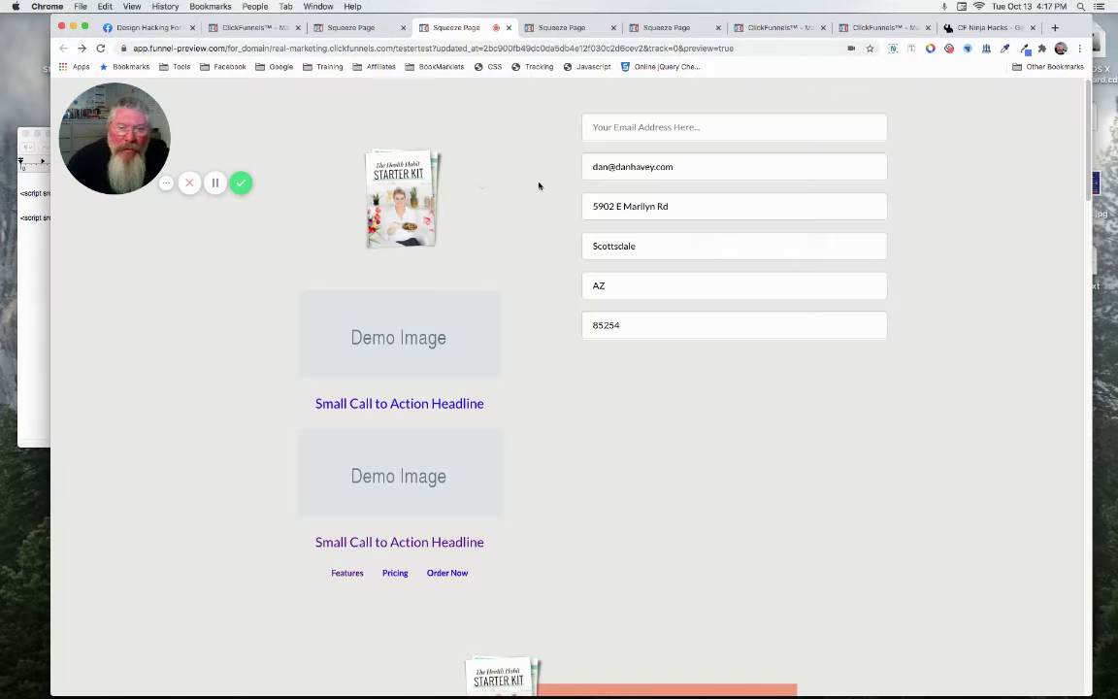
left_click(370, 30)
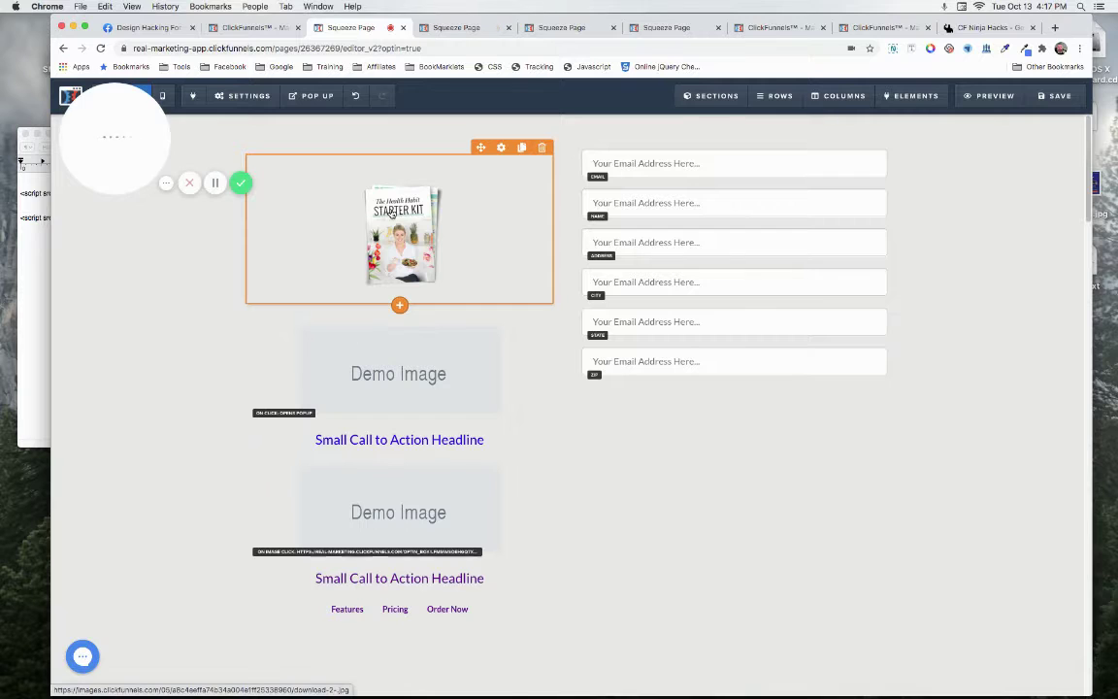
left_click(390, 214)
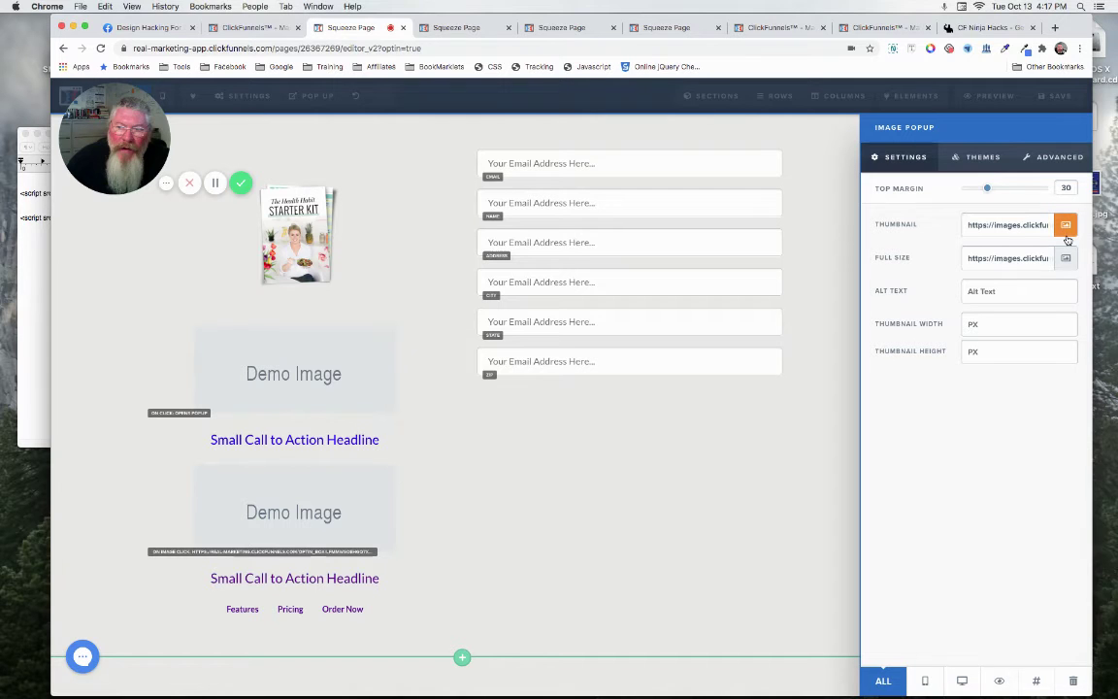
left_click(452, 27)
left_click(400, 207)
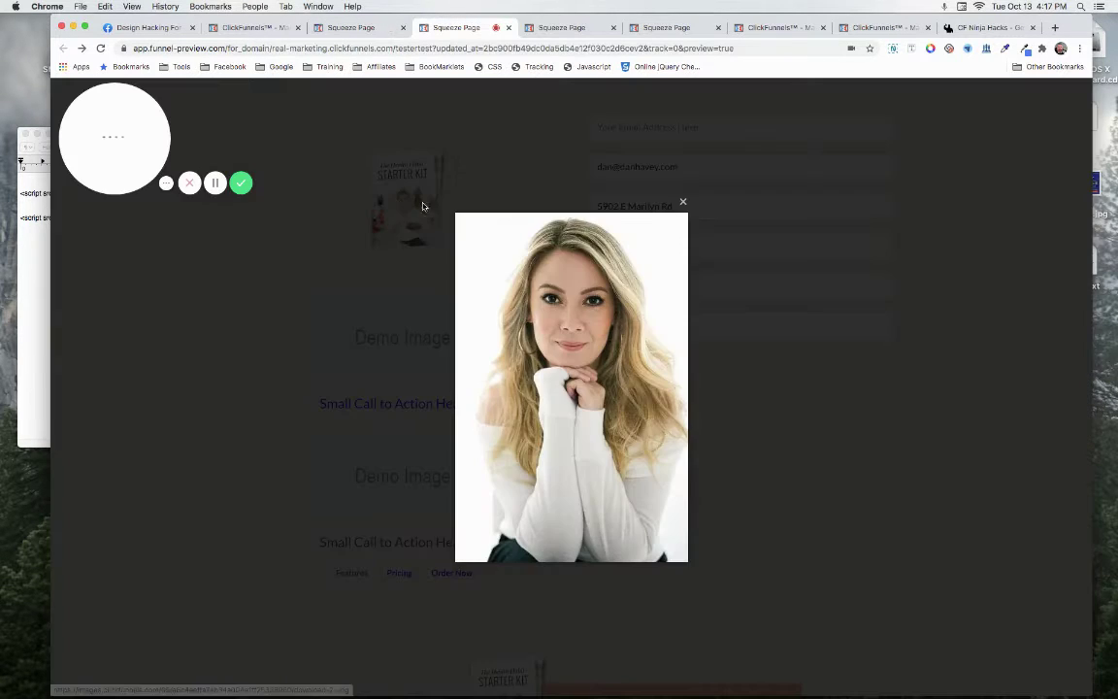
left_click(684, 200)
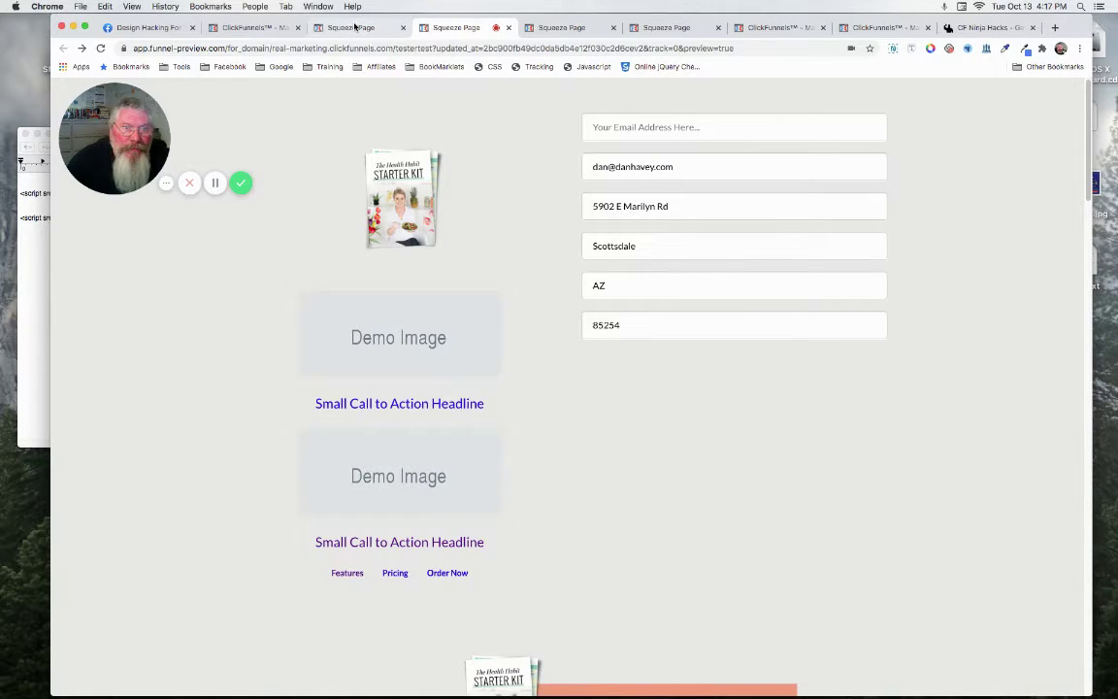
In the editor, set the first demo image's link URL to #open-popup
left_click(320, 26)
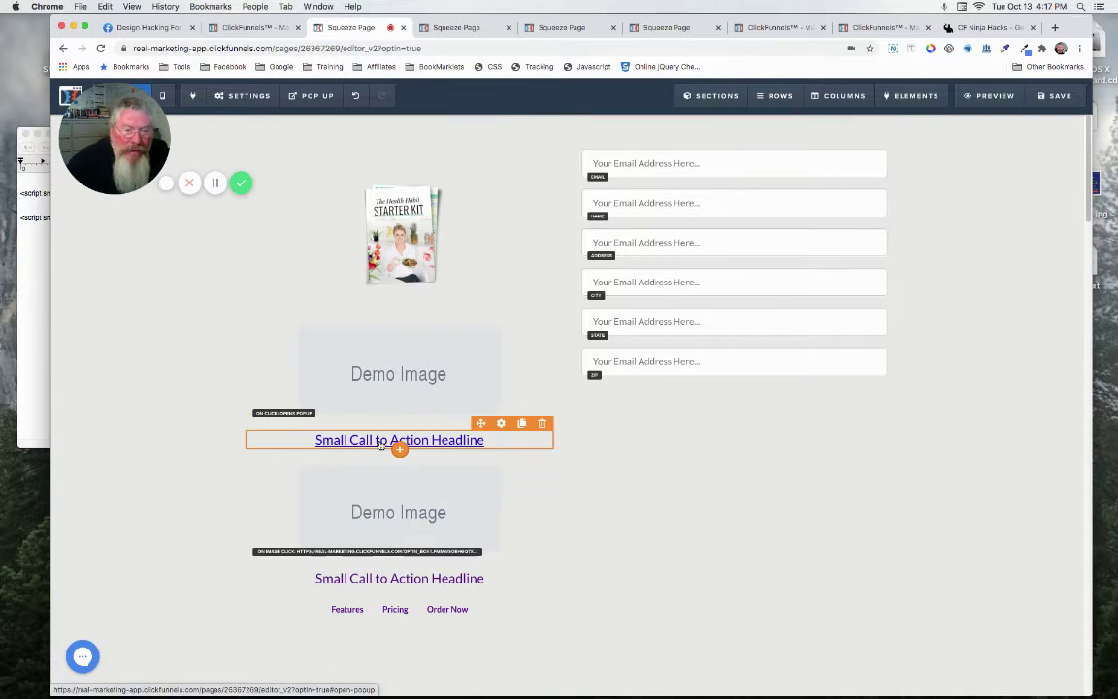
left_click(404, 379)
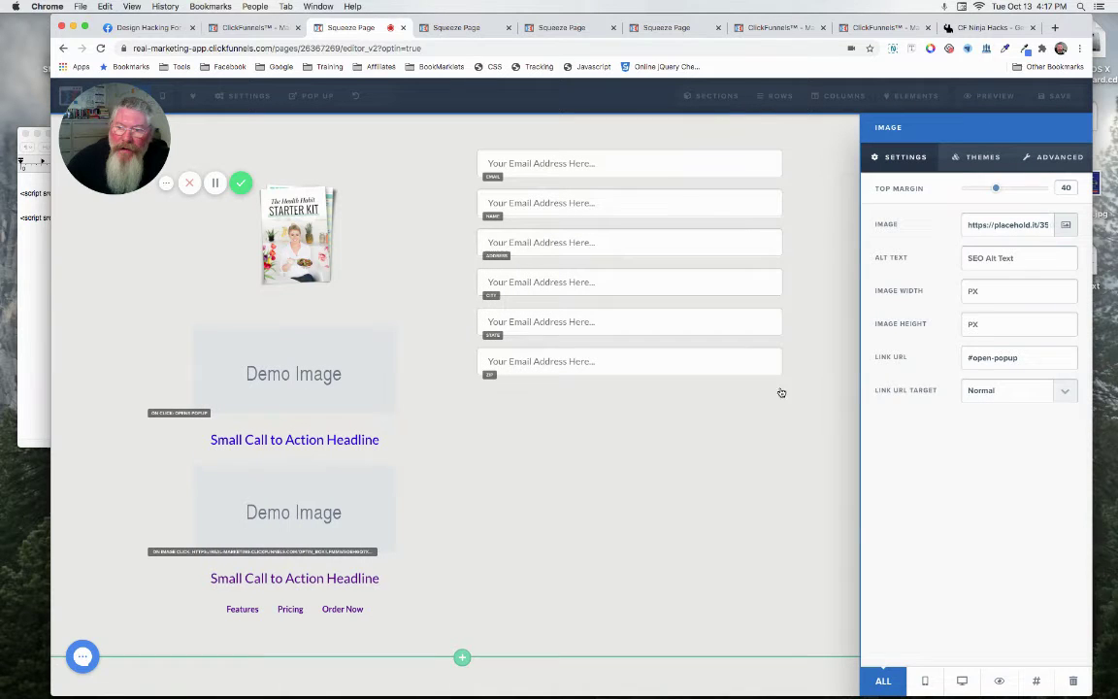
left_click_drag(970, 358, 1020, 356)
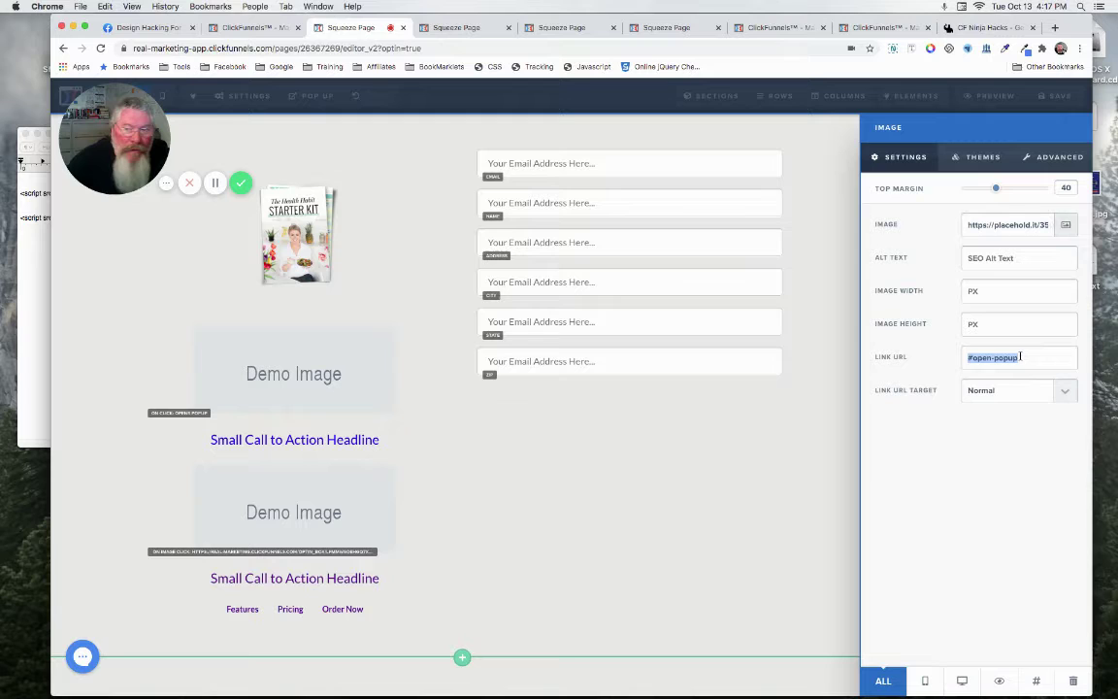
left_click_drag(1020, 358, 974, 359)
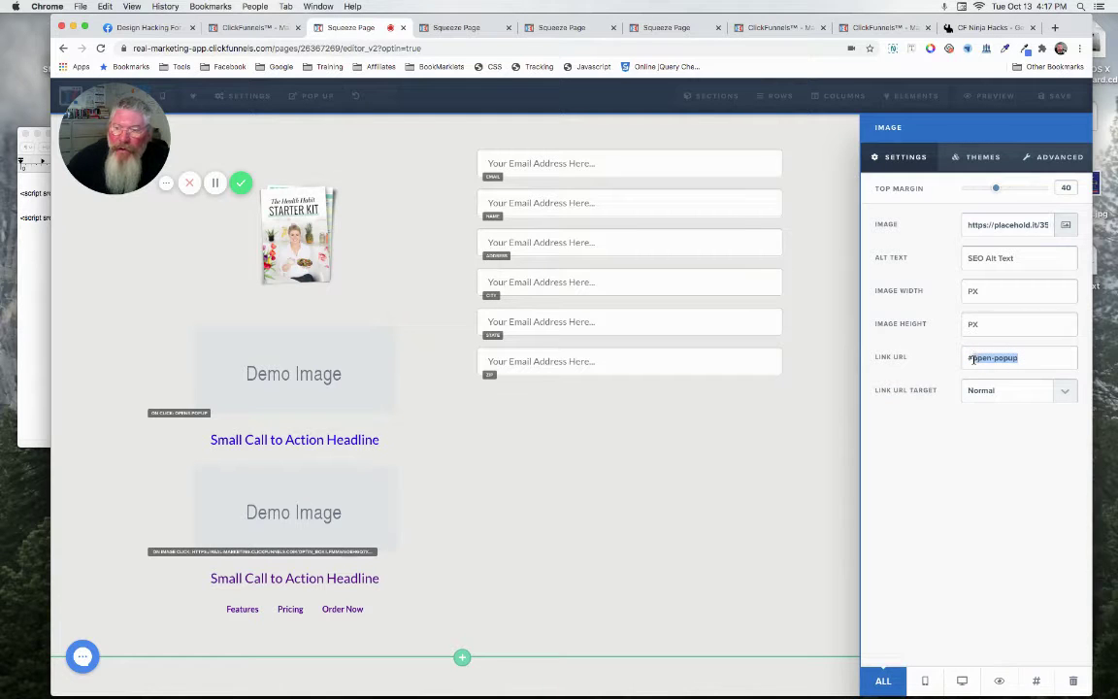
key("BackSpace")
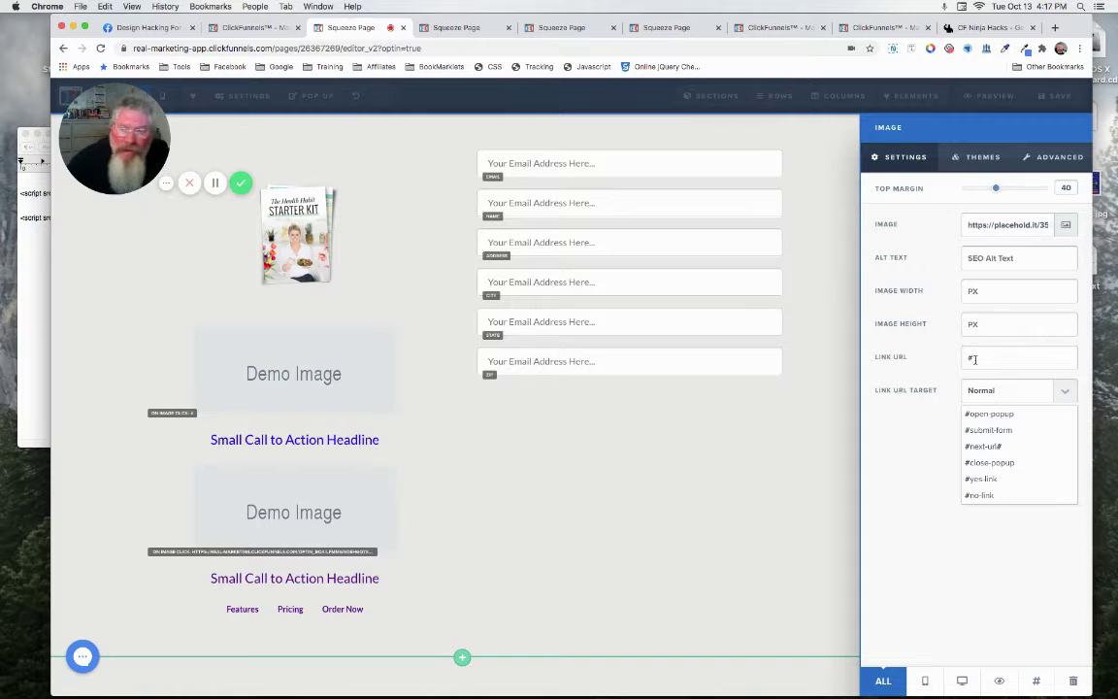
left_click(991, 414)
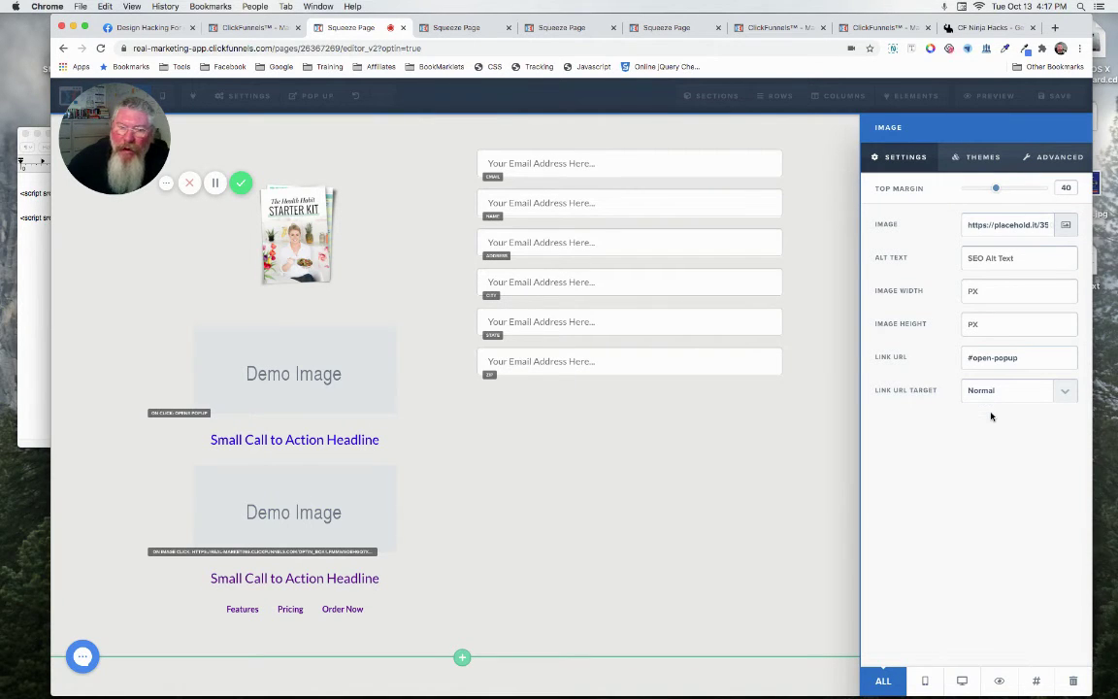
left_click(312, 440)
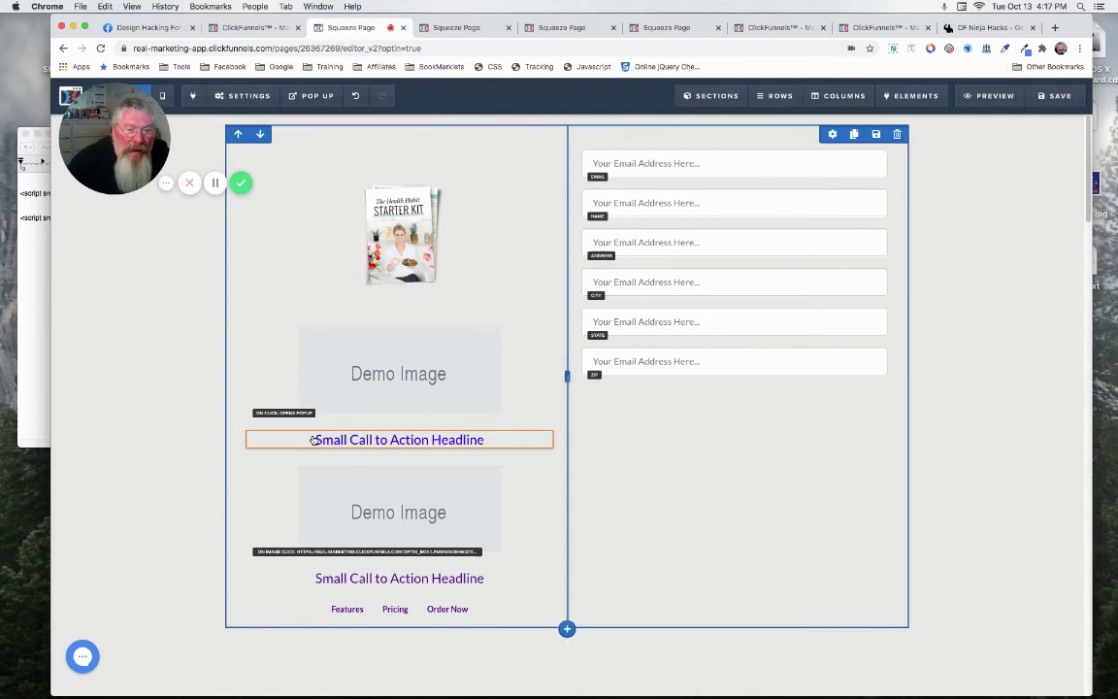
Inspect the link target of the headline under the first demo image
left_click(312, 439)
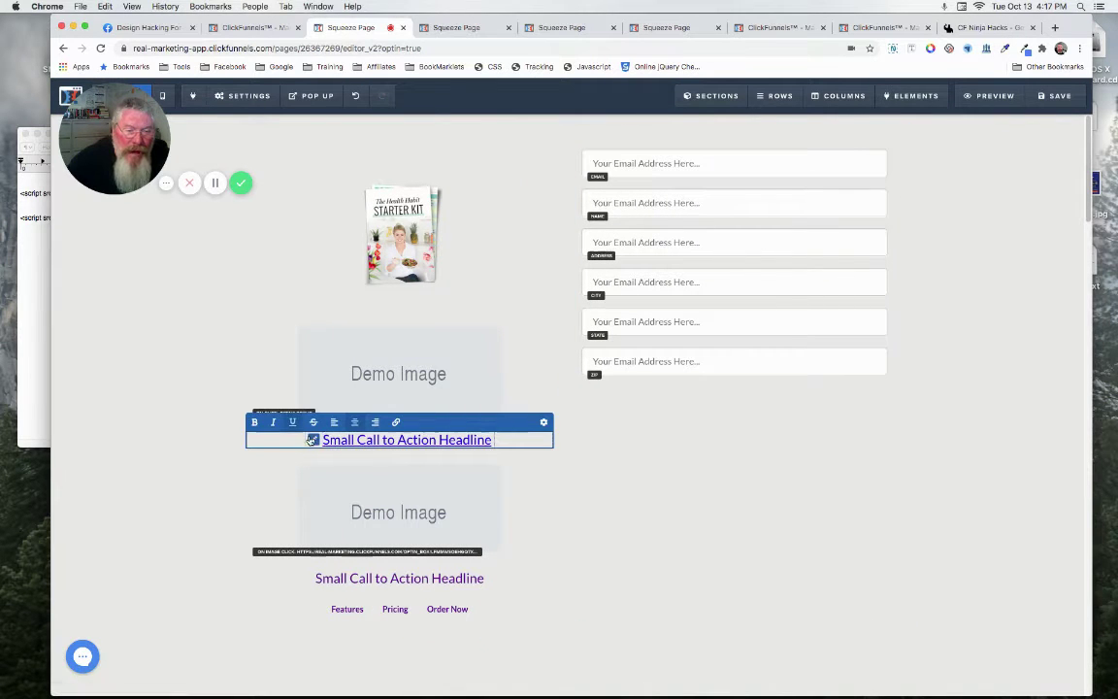
left_click(317, 439)
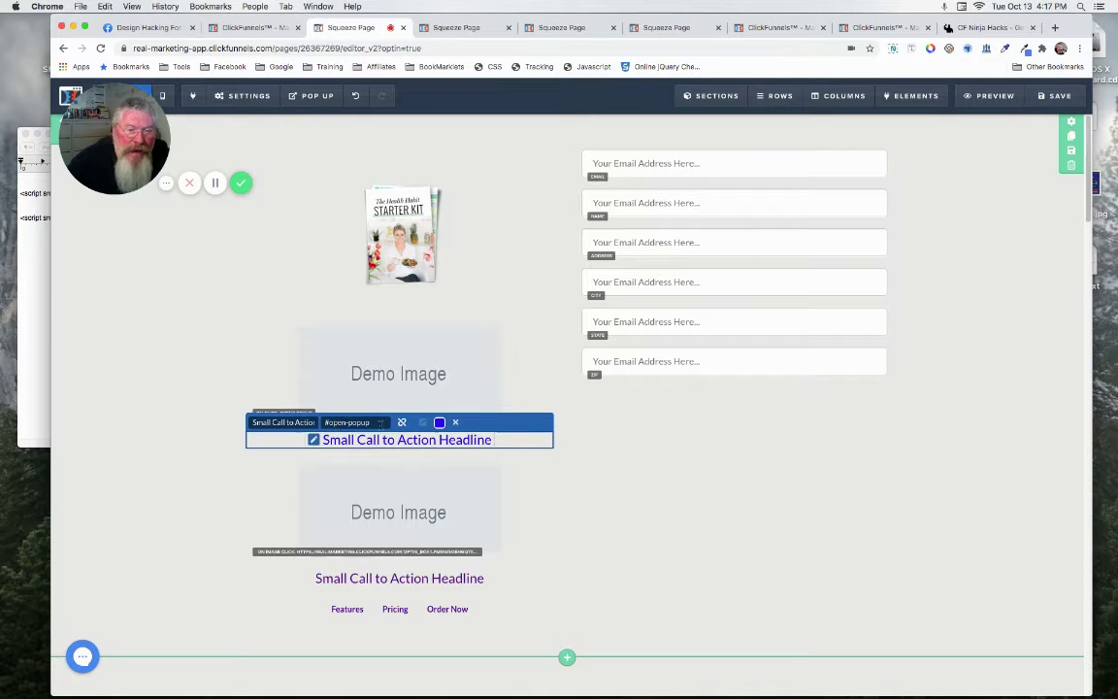
left_click(536, 368)
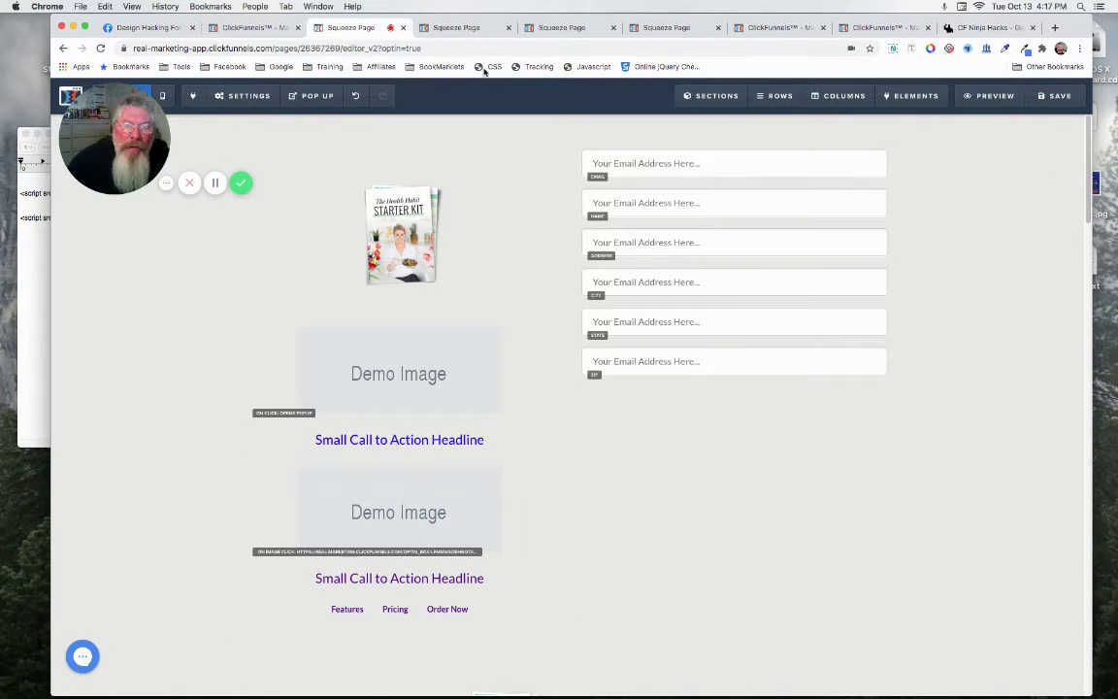
Show the page's built-in pop-up in the editor and close it
mouse_move(296, 95)
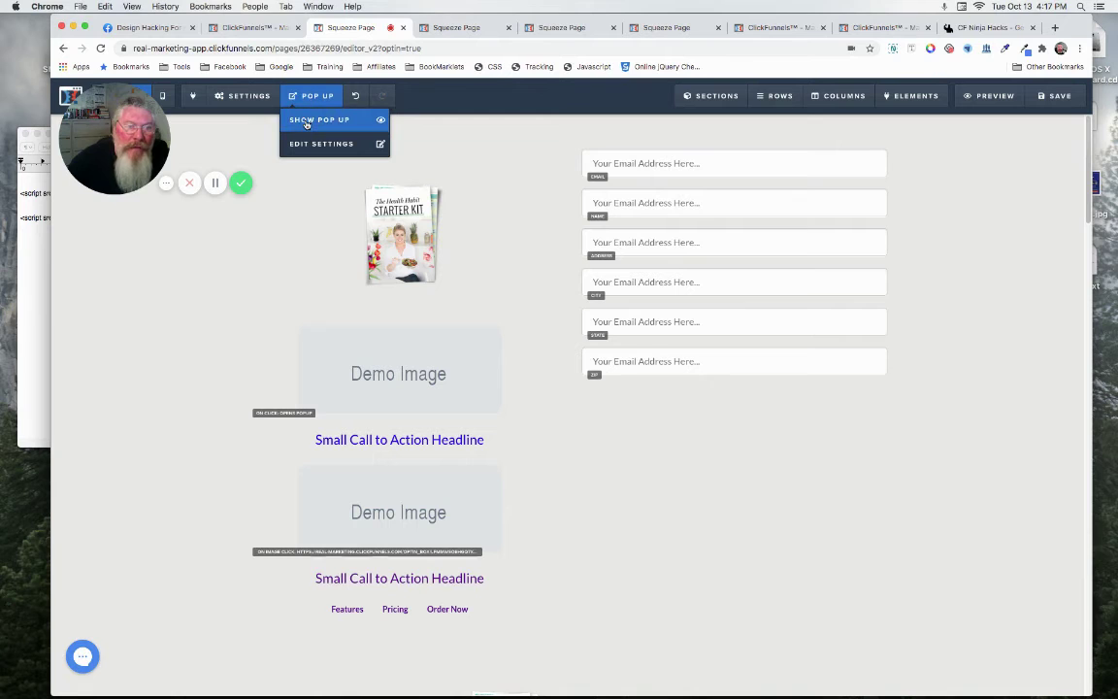
left_click(291, 120)
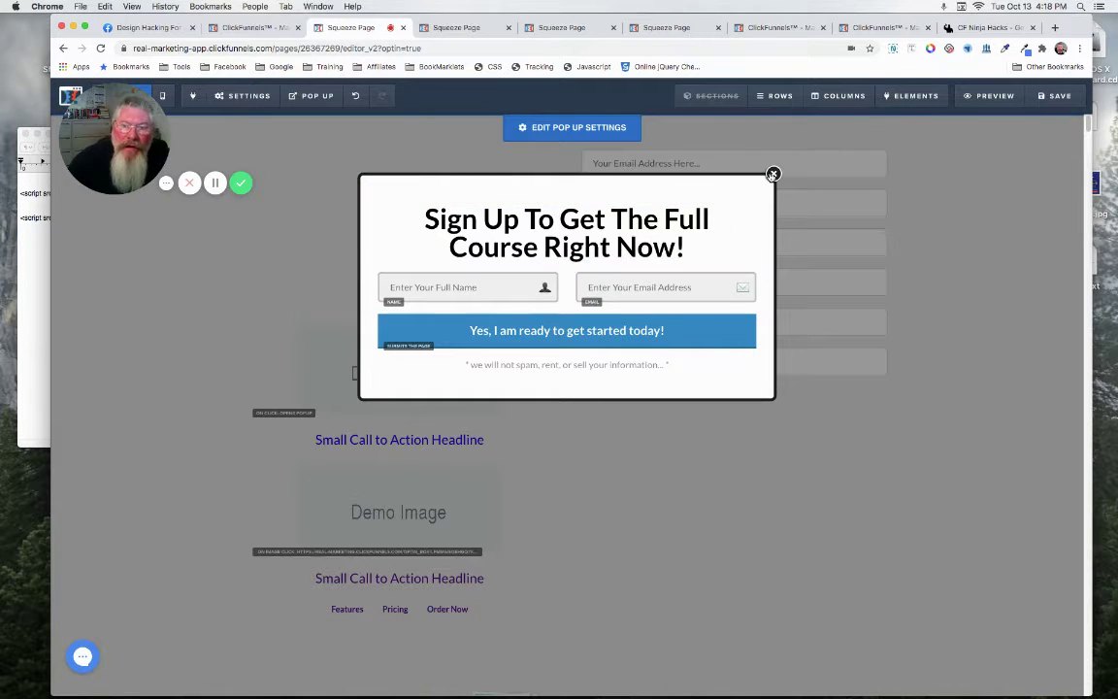
left_click(772, 173)
mouse_move(324, 97)
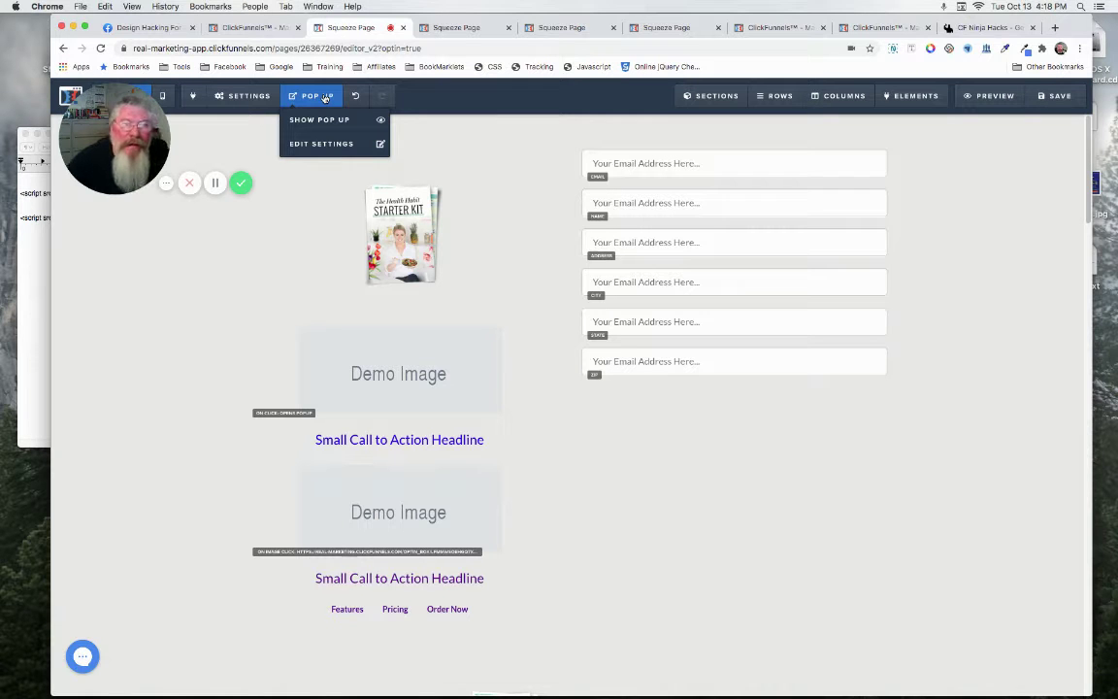
Test on the preview page that the first demo image and its headline open the sign-up popup
left_click(464, 29)
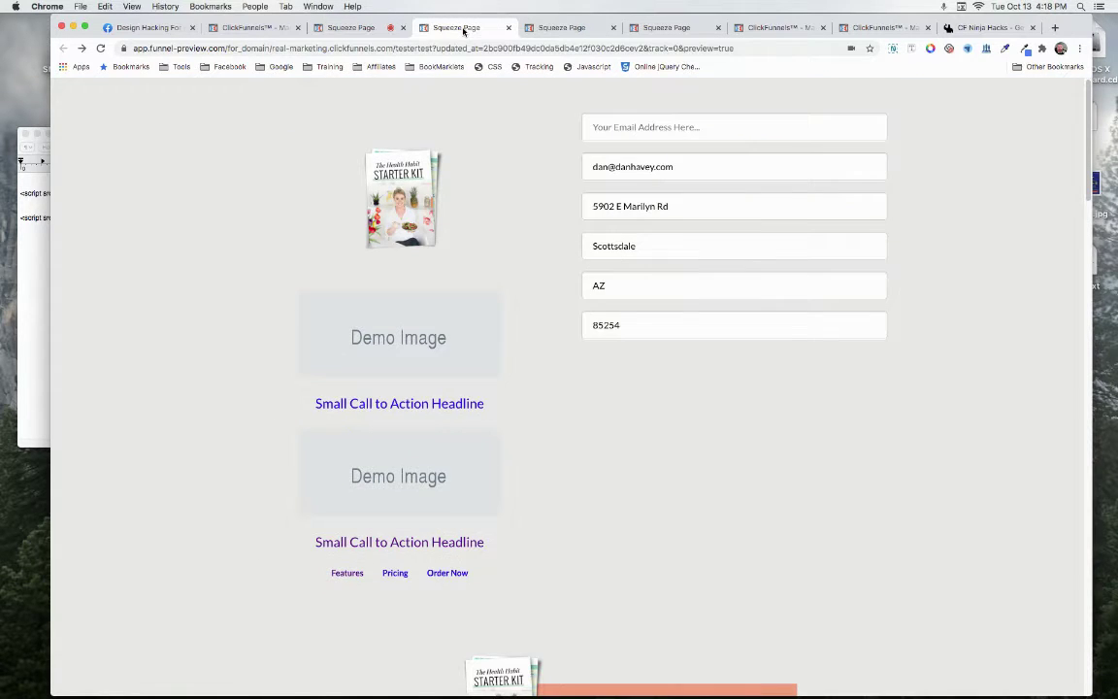
left_click(427, 324)
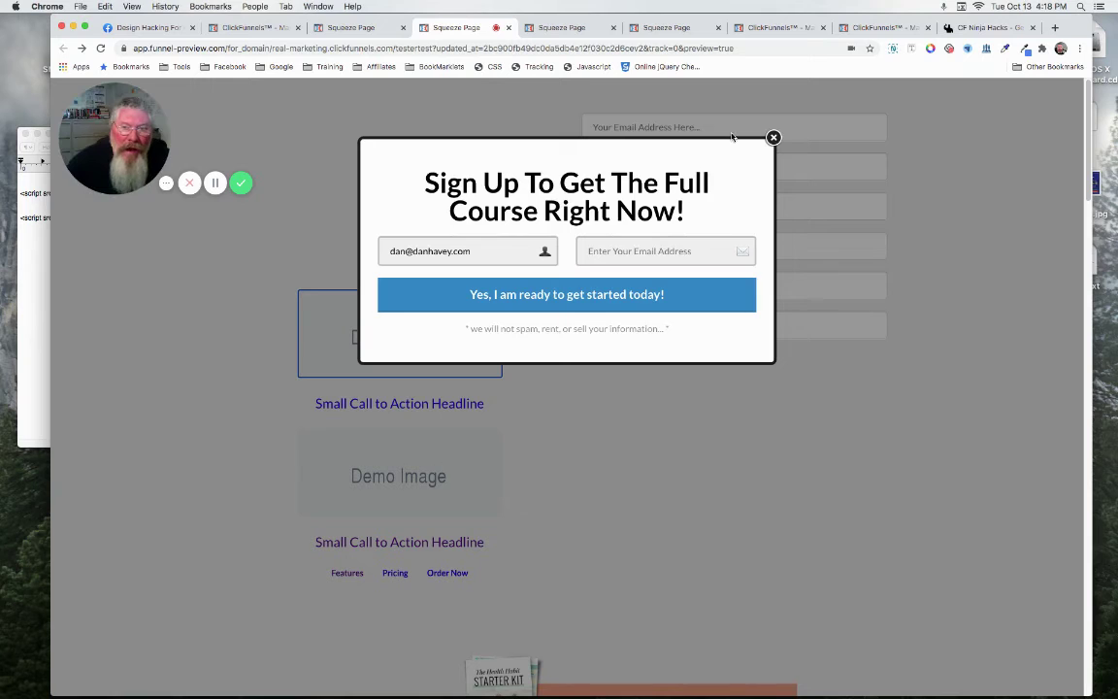
left_click(774, 137)
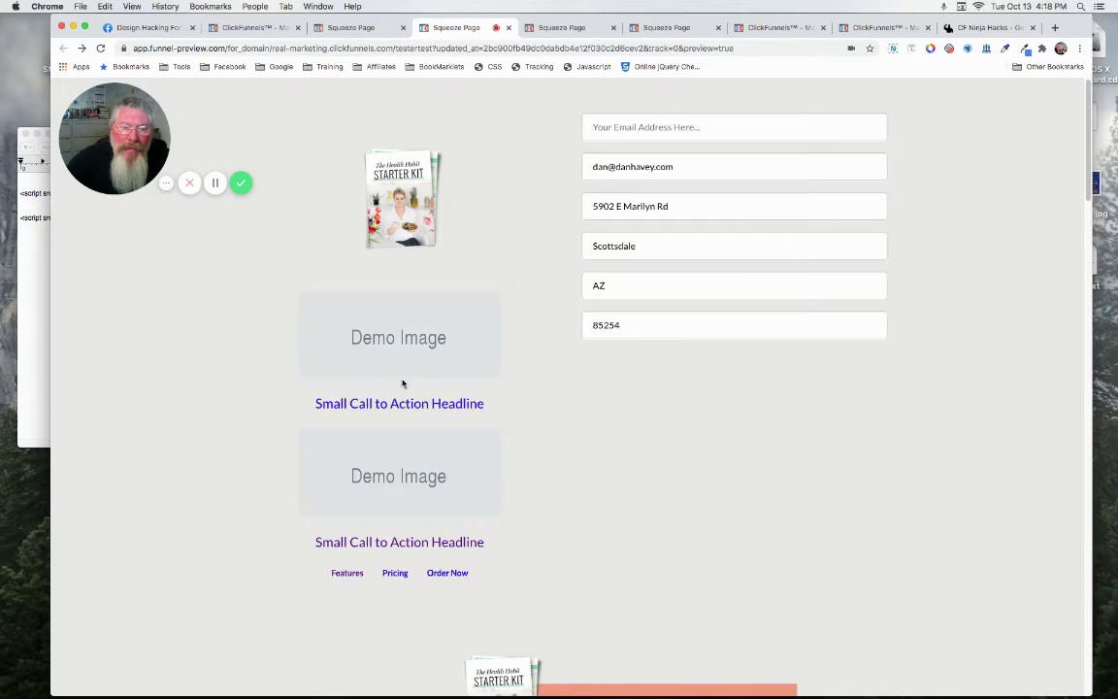
left_click(330, 403)
left_click(189, 383)
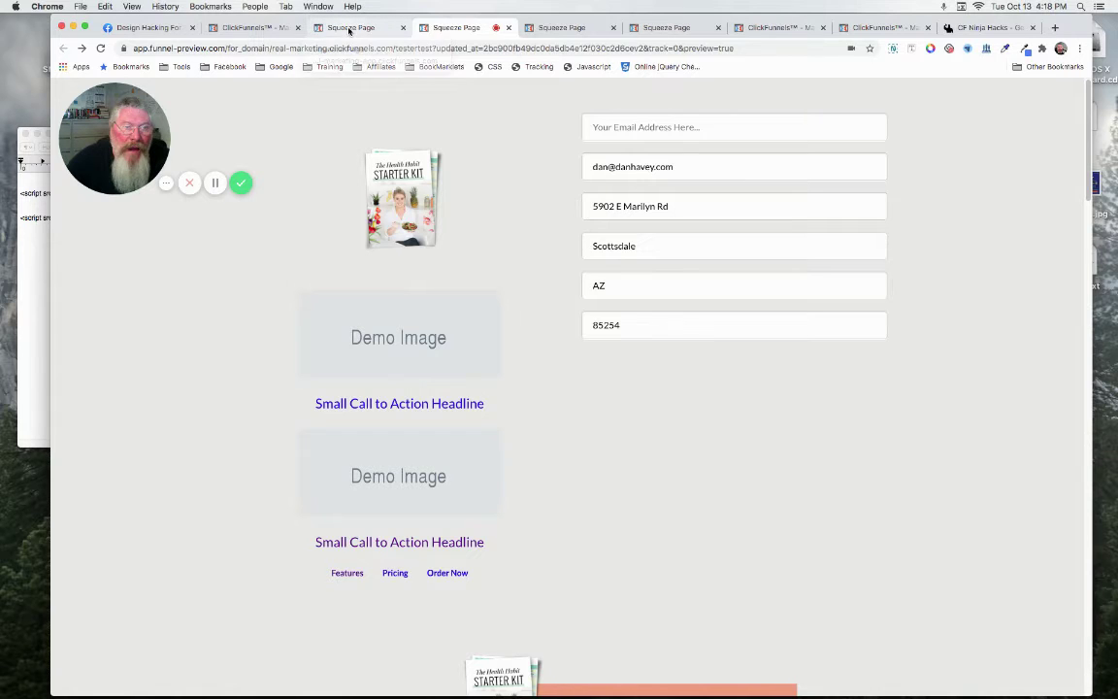
Generate the ClickPop link code for the Privacy Policy step of the 1 Legal Pages funnel and copy it
left_click(350, 28)
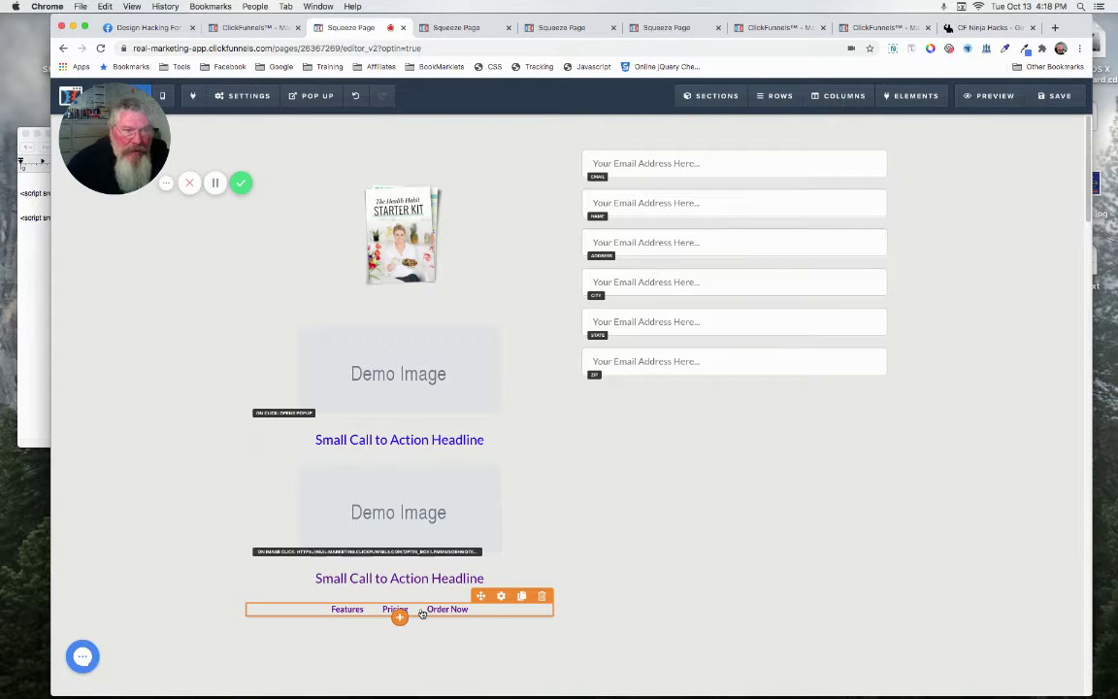
left_click(254, 28)
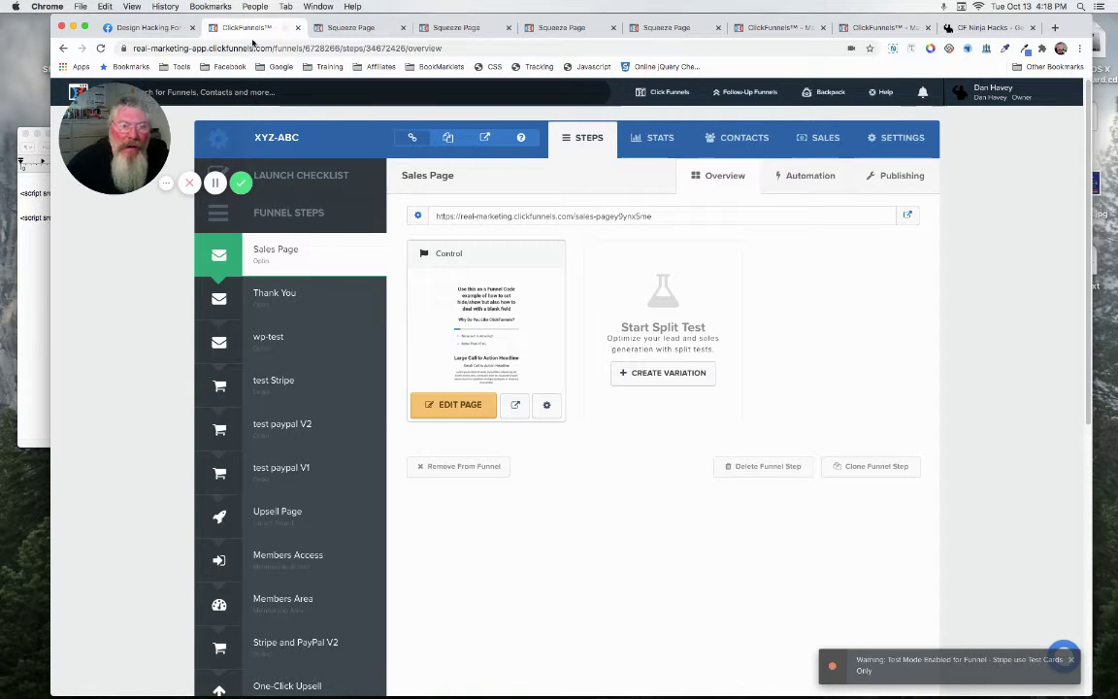
key("super+7")
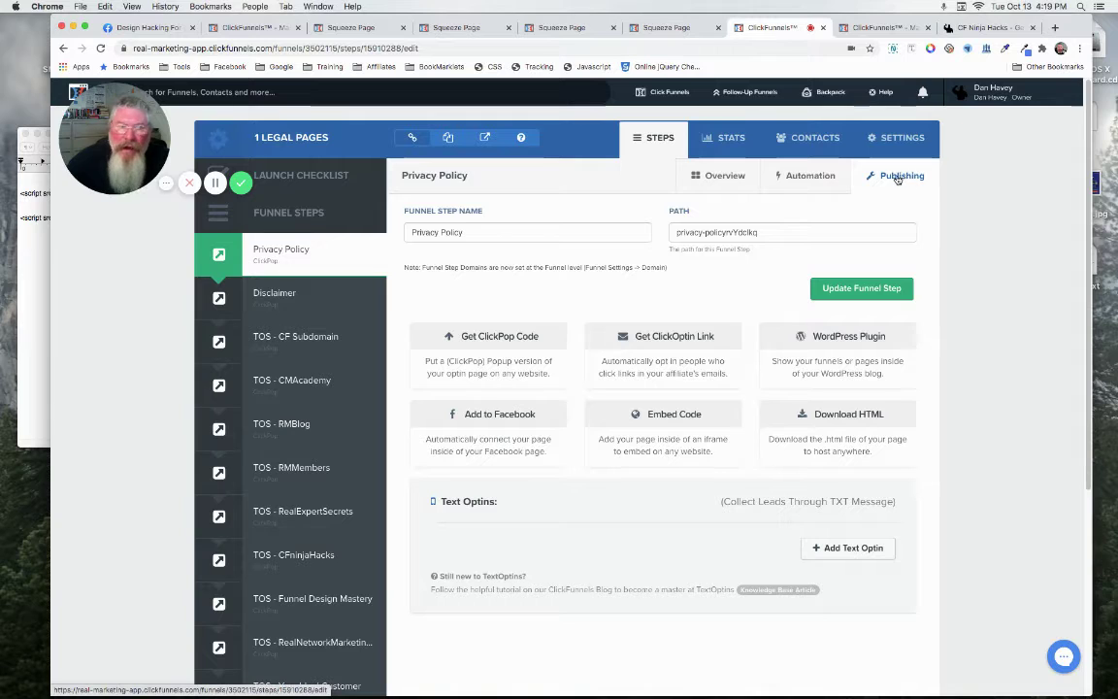
left_click(483, 336)
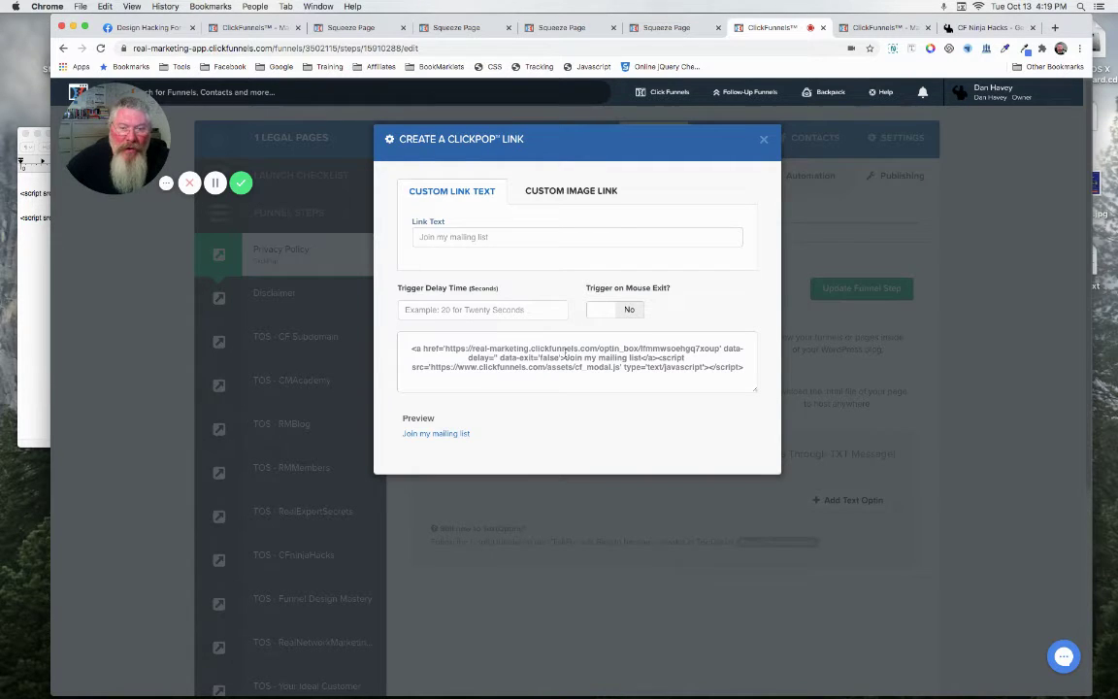
triple_click(564, 351)
key("super+c")
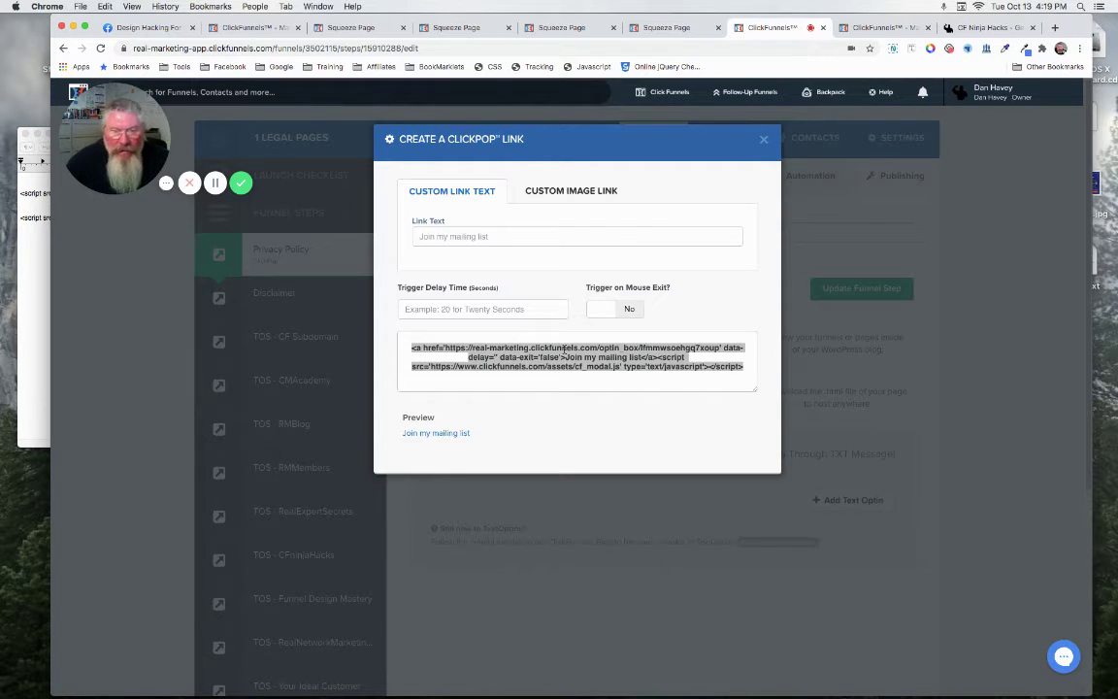
Switch to the untitled TextEdit document and convert it to plain text
left_click(43, 312)
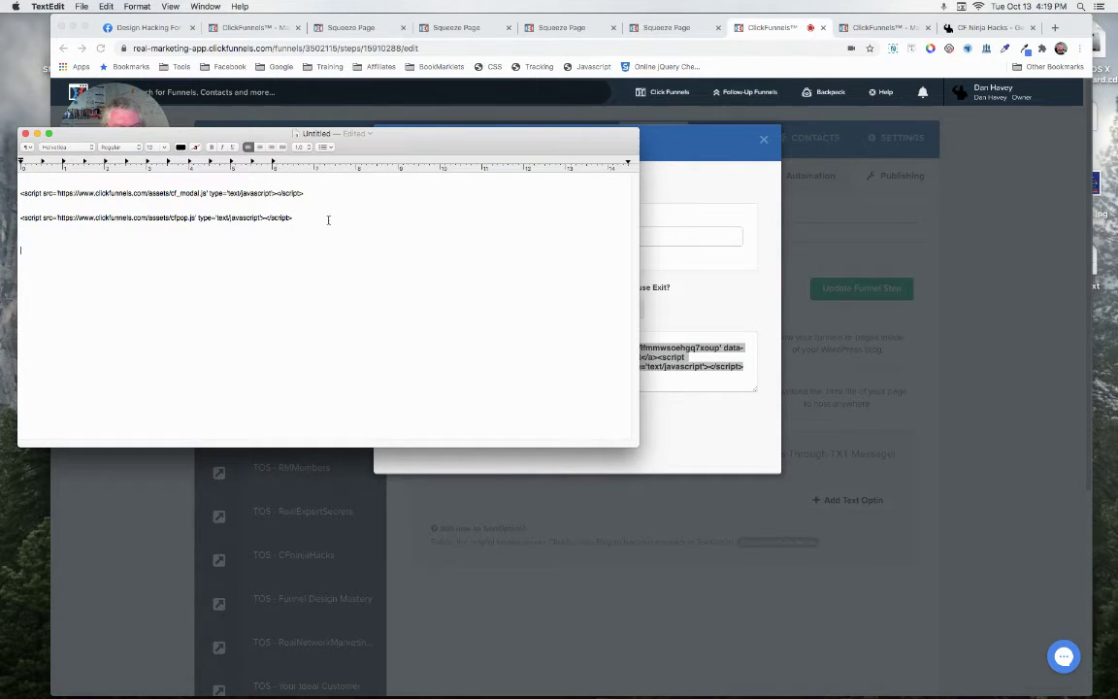
left_click(135, 7)
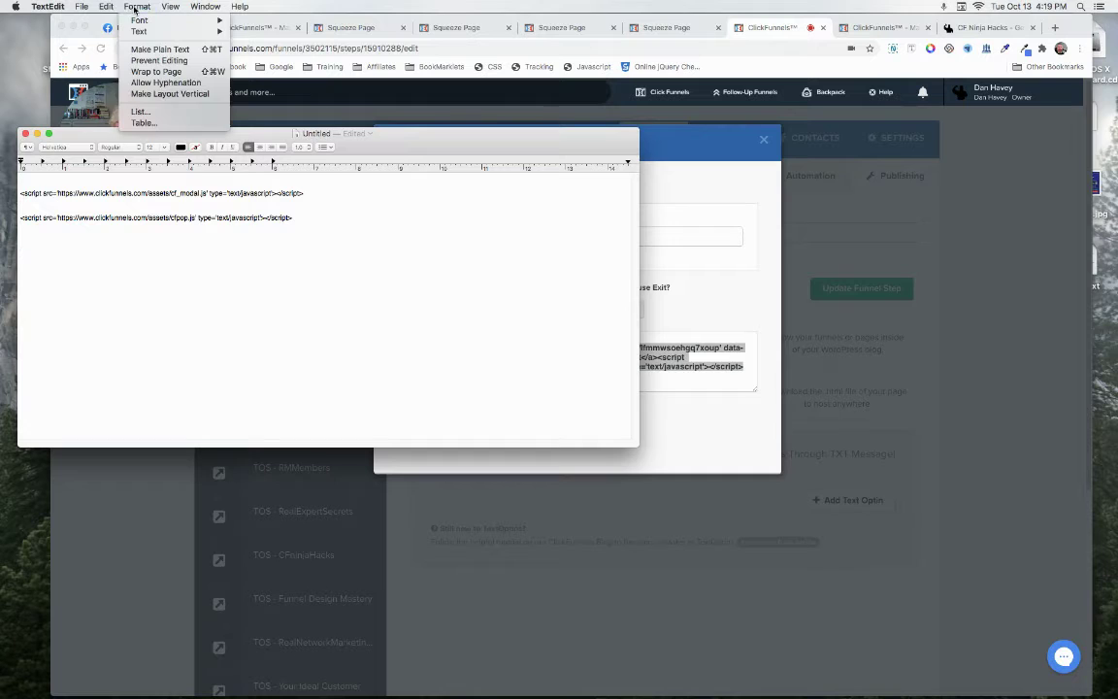
left_click(141, 49)
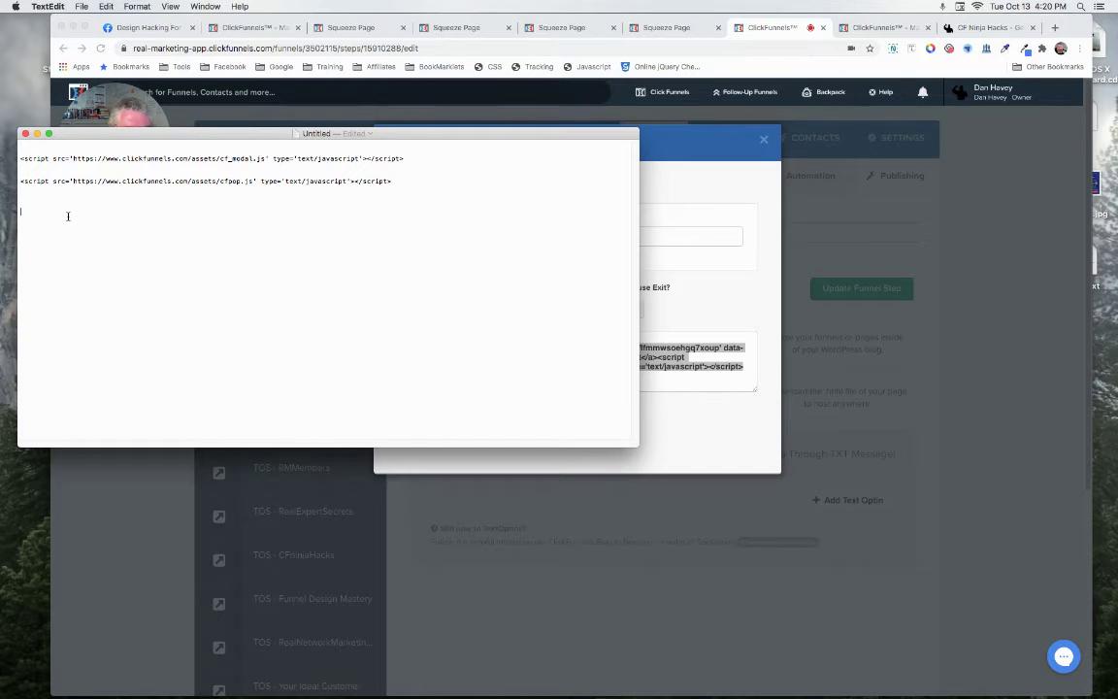
Paste the ClickPop code into the text document and separate its script tag from the link with blank lines
key("super+v")
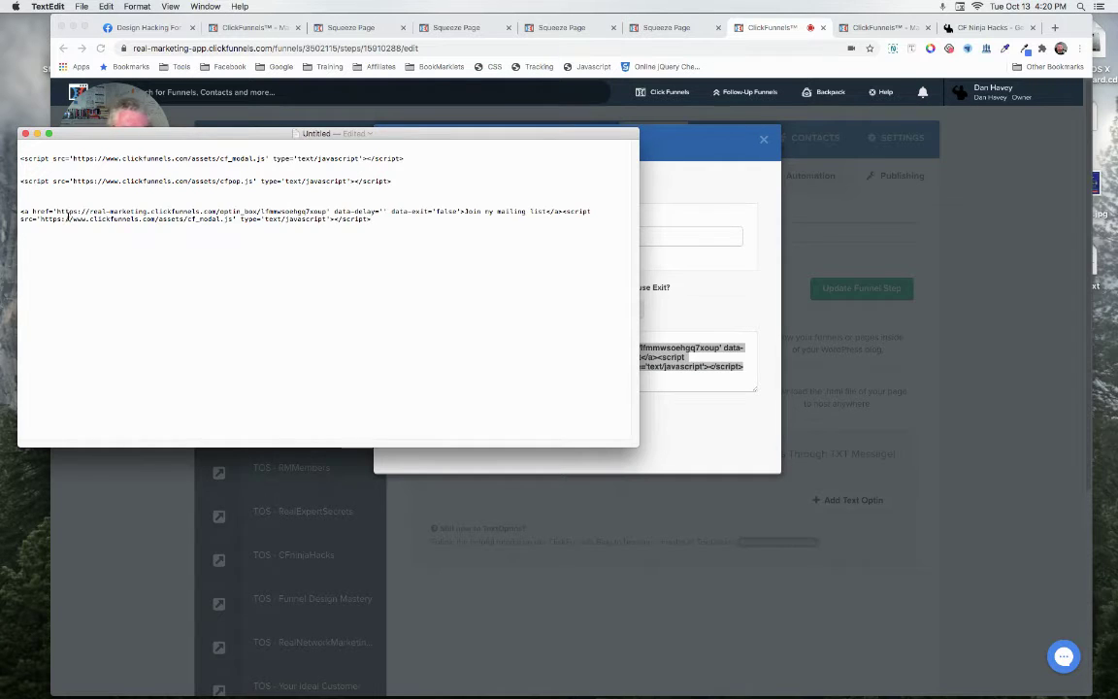
left_click(561, 211)
key("Return")
key("Return")
key("Return")
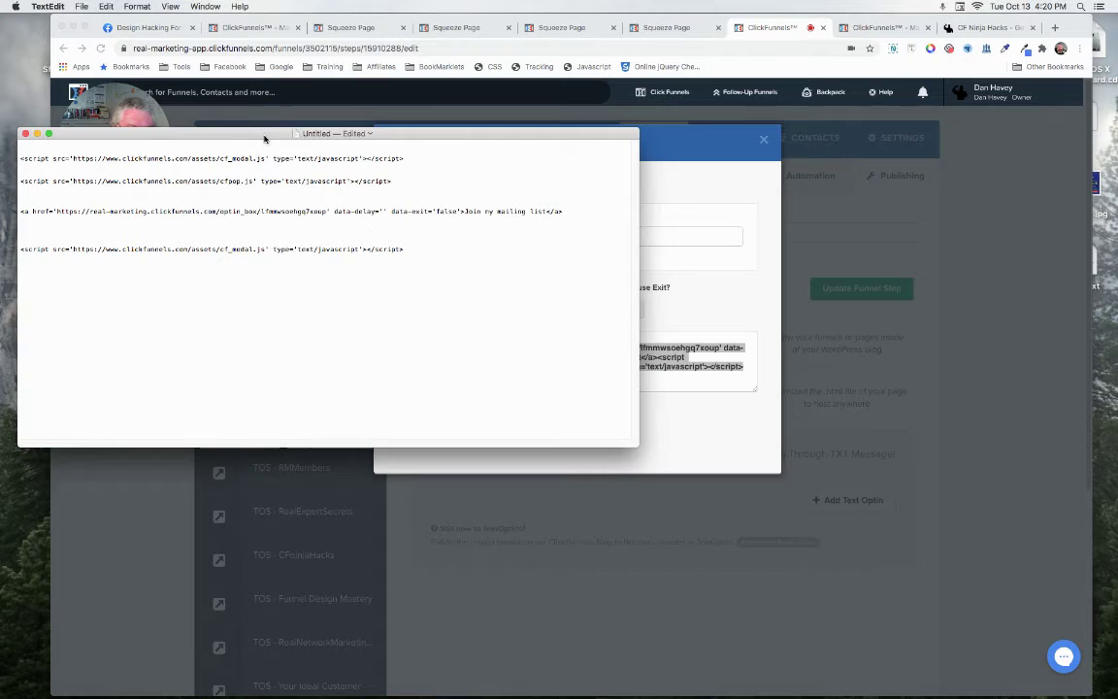
Move the text document window lower and highlight the whole cfpop.js script line
left_click_drag(264, 135, 259, 182)
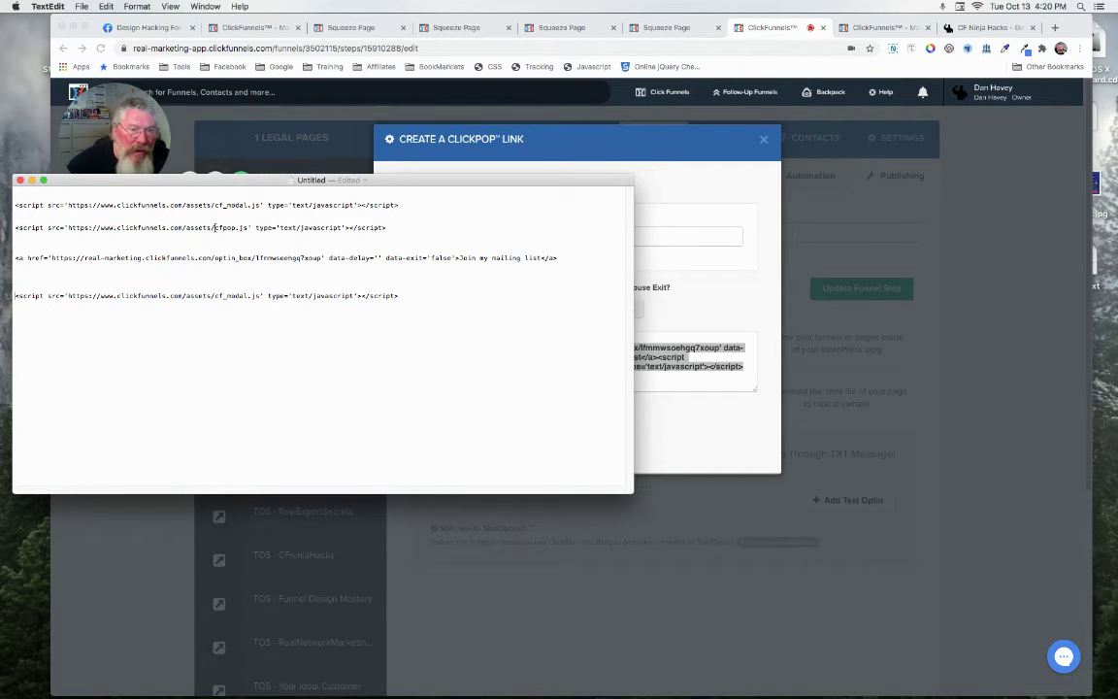
left_click_drag(214, 227, 234, 227)
left_click(387, 227)
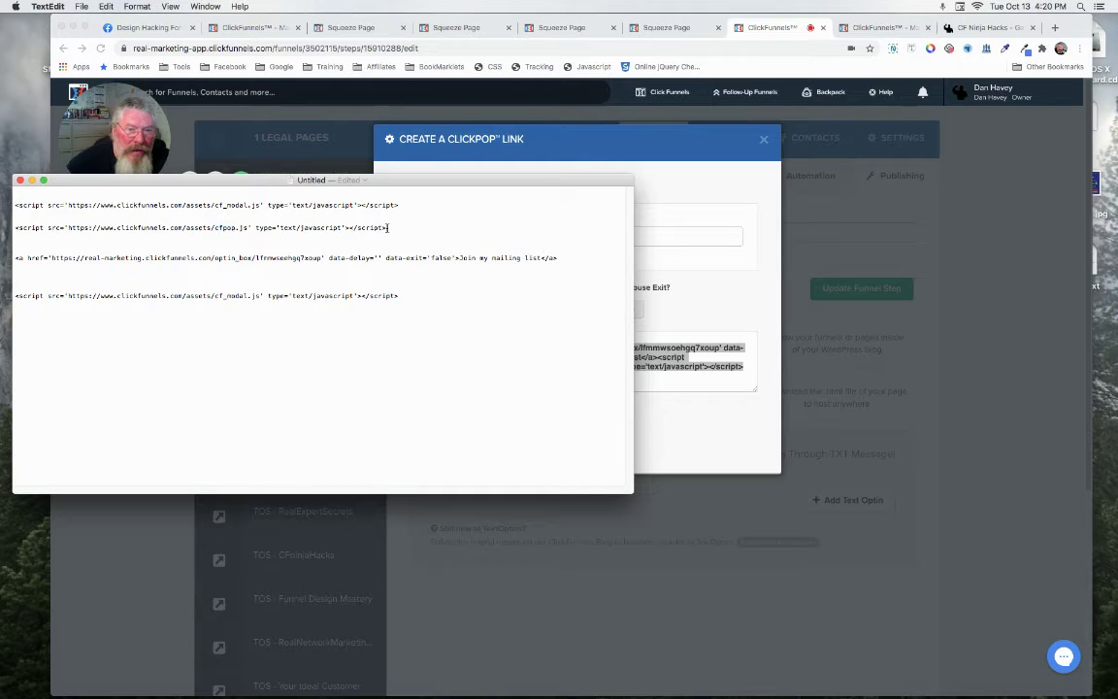
left_click_drag(388, 227, 17, 227)
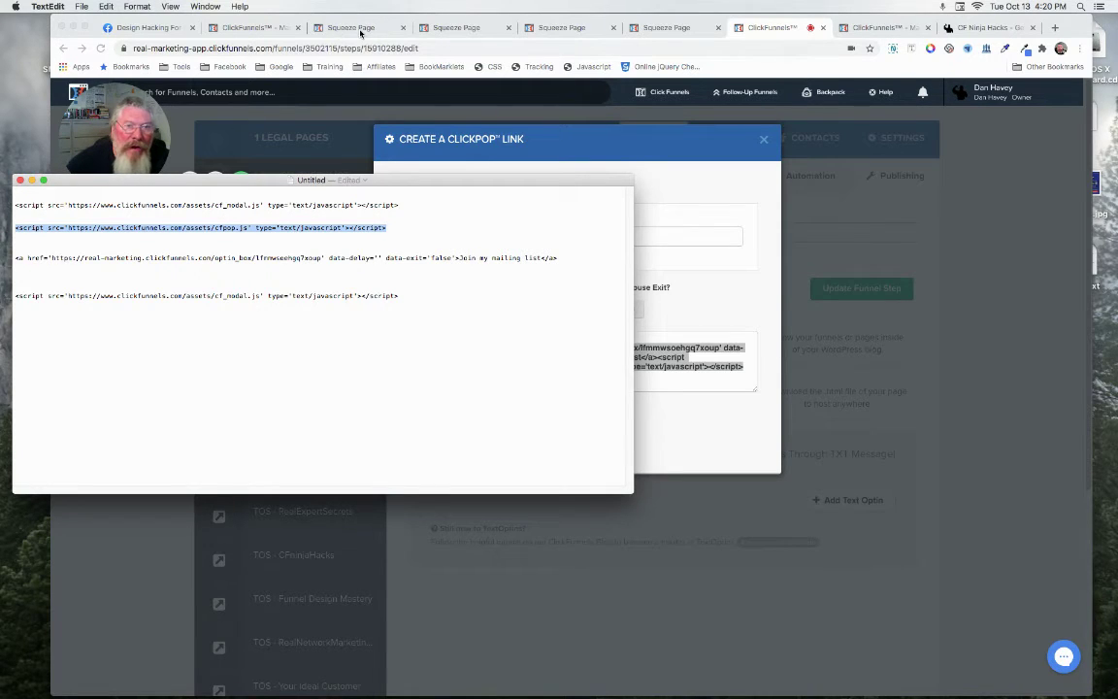
Leave the Squeeze Page editor in Chrome and open the XYZ-ABC funnel's settings to examine the body tracking code
left_click(360, 29)
left_click(456, 28)
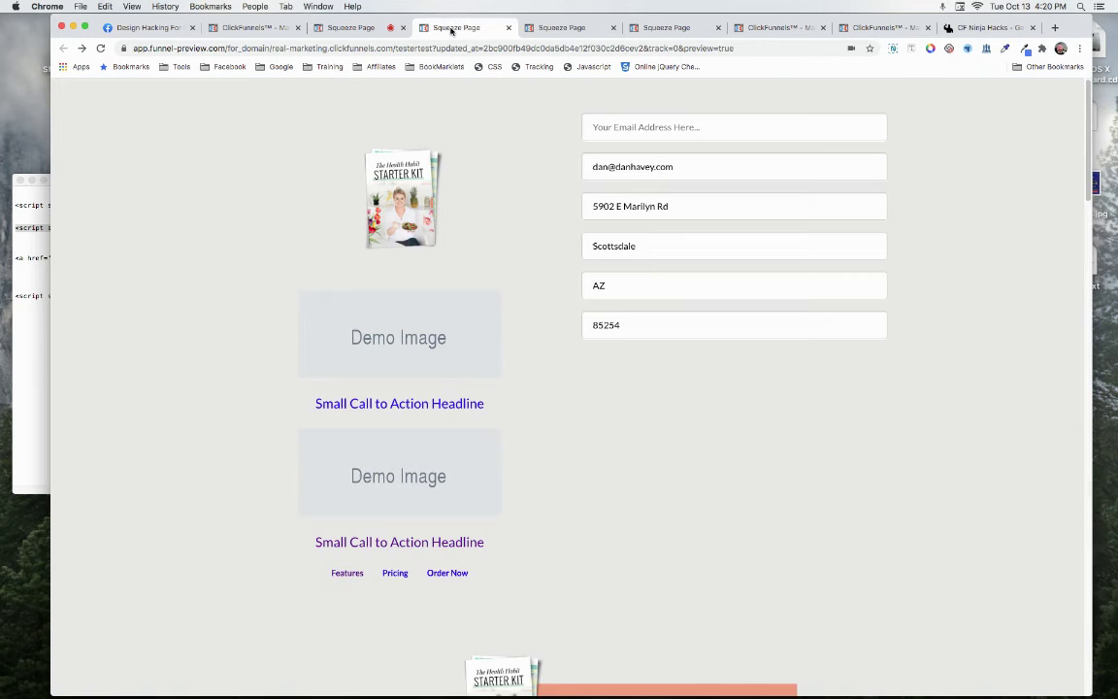
left_click(561, 29)
left_click(350, 28)
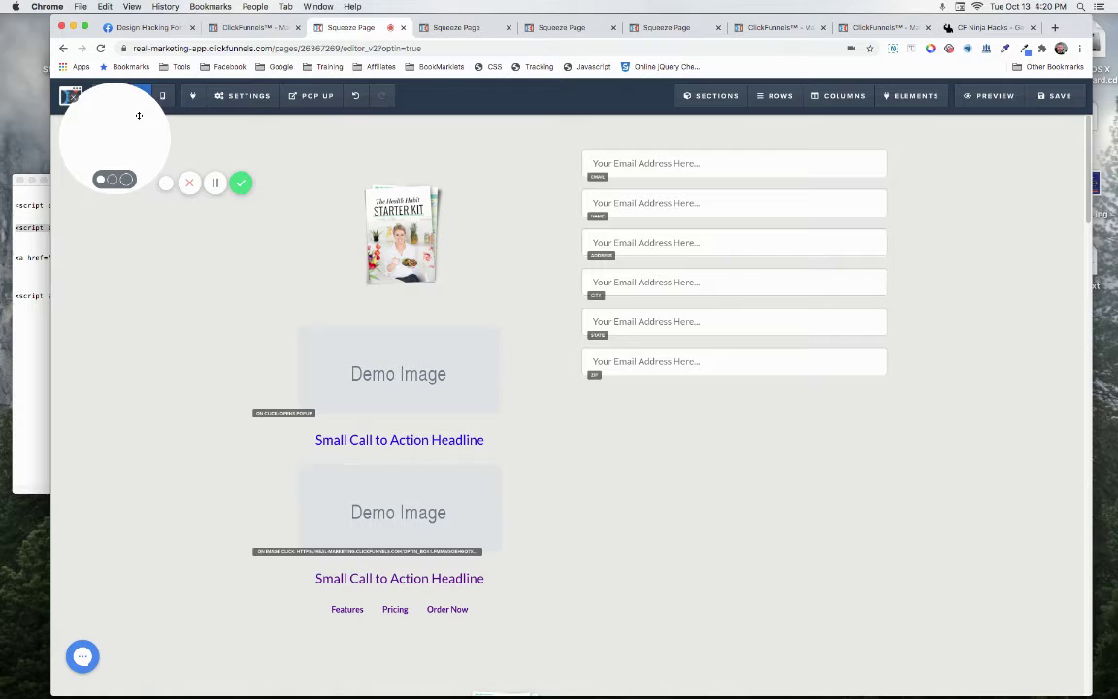
left_click_drag(139, 112, 136, 185)
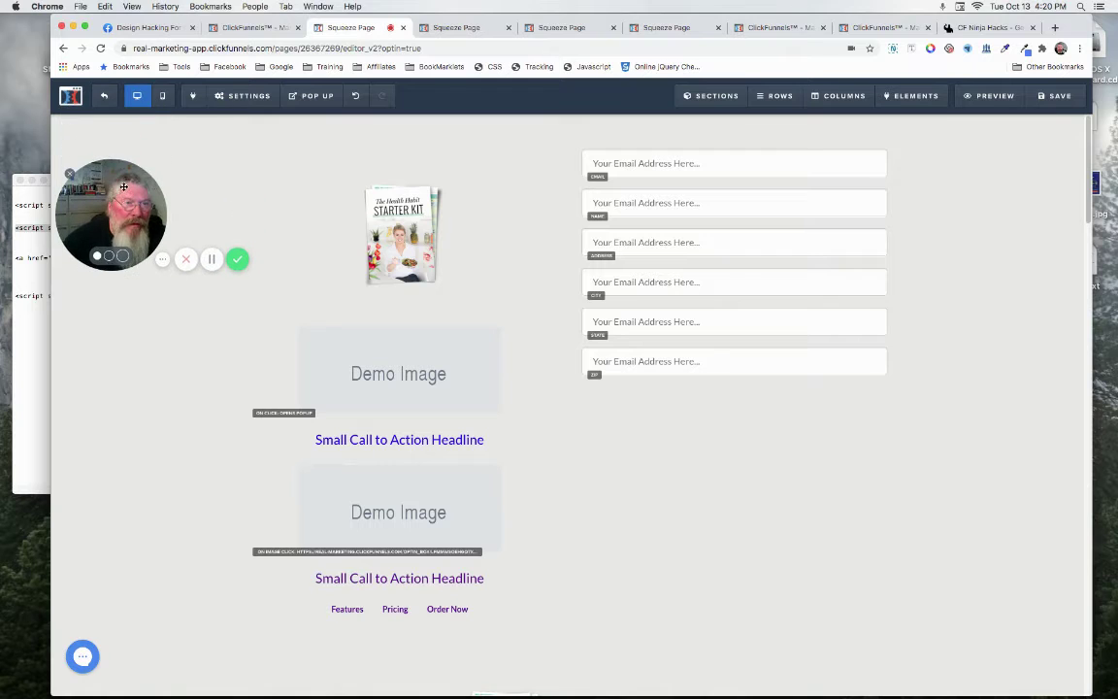
left_click(104, 95)
key("Return")
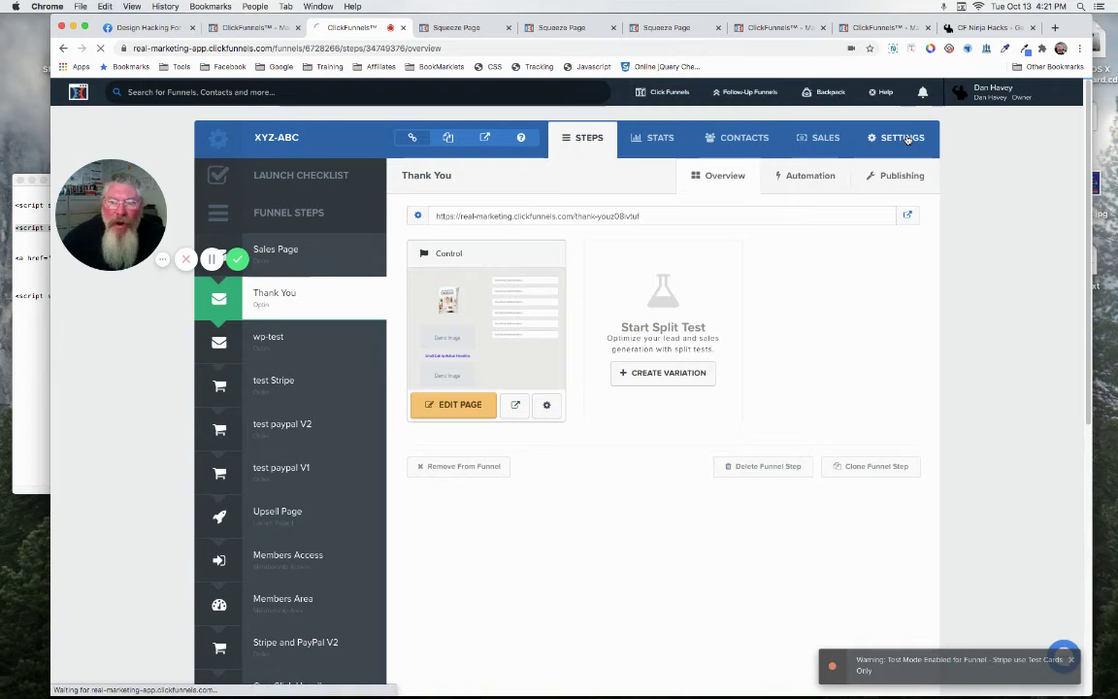
left_click(905, 139)
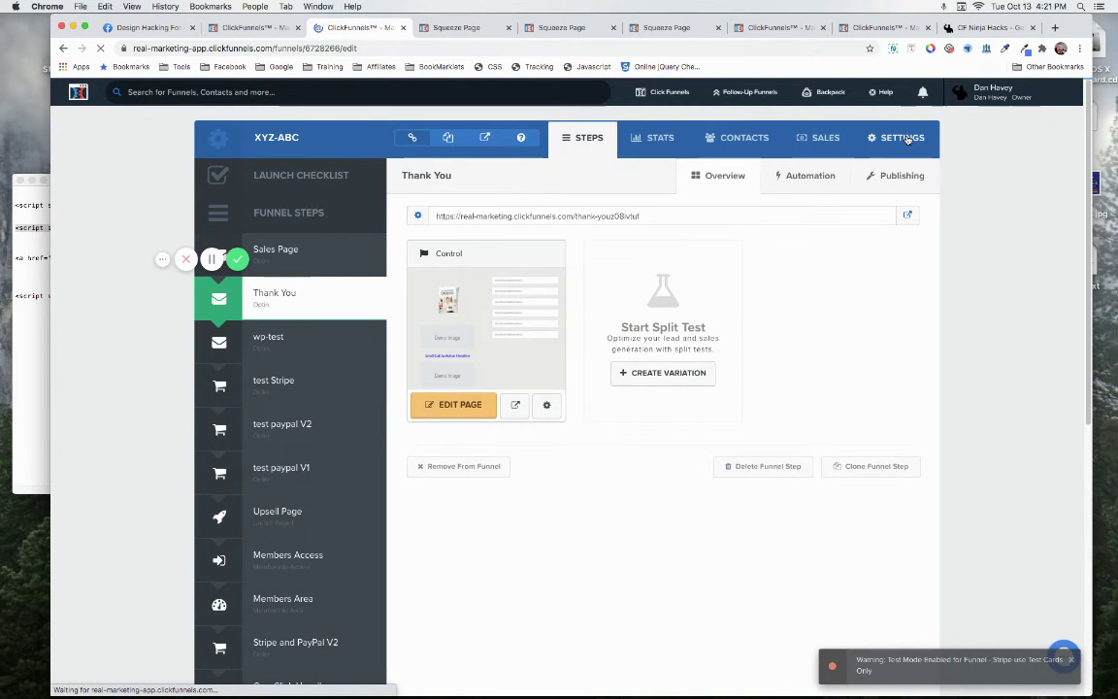
left_click(906, 138)
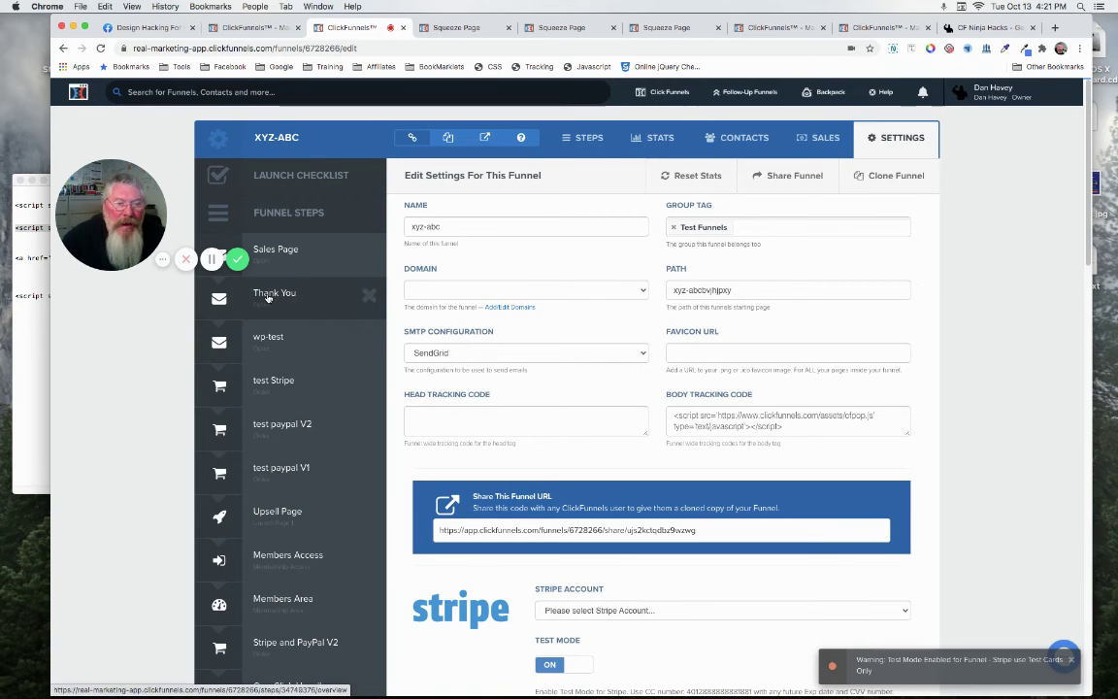
Reopen the Thank You page for editing, then select only the link address of the pasted ClickPop code in TextEdit
left_click(268, 298)
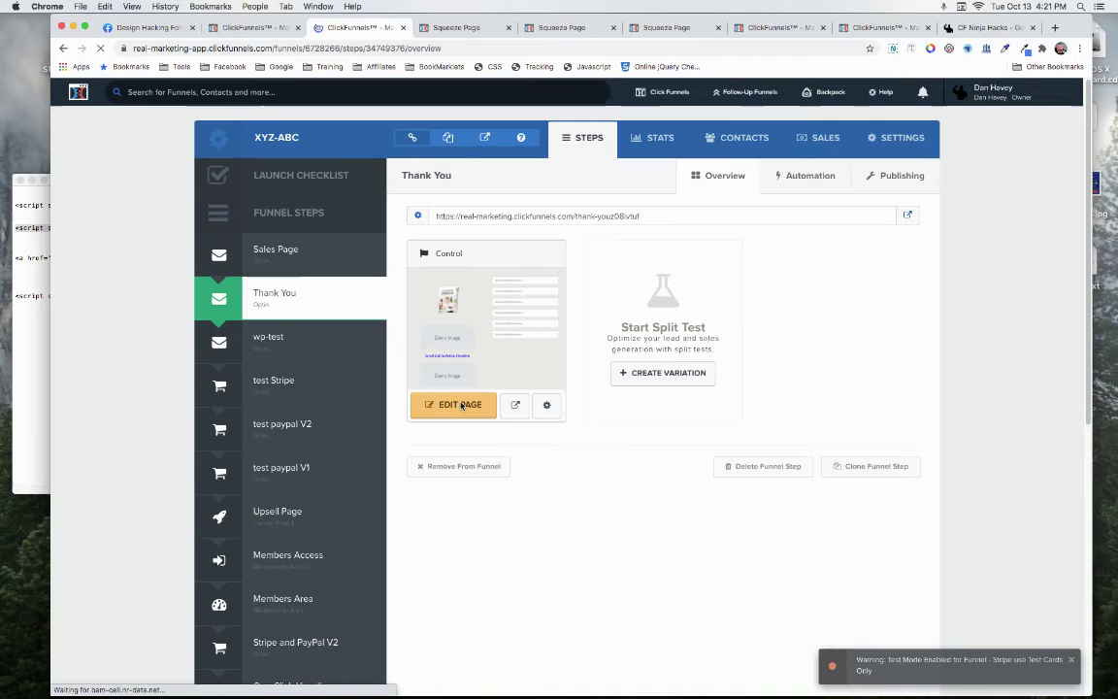
left_click(461, 406)
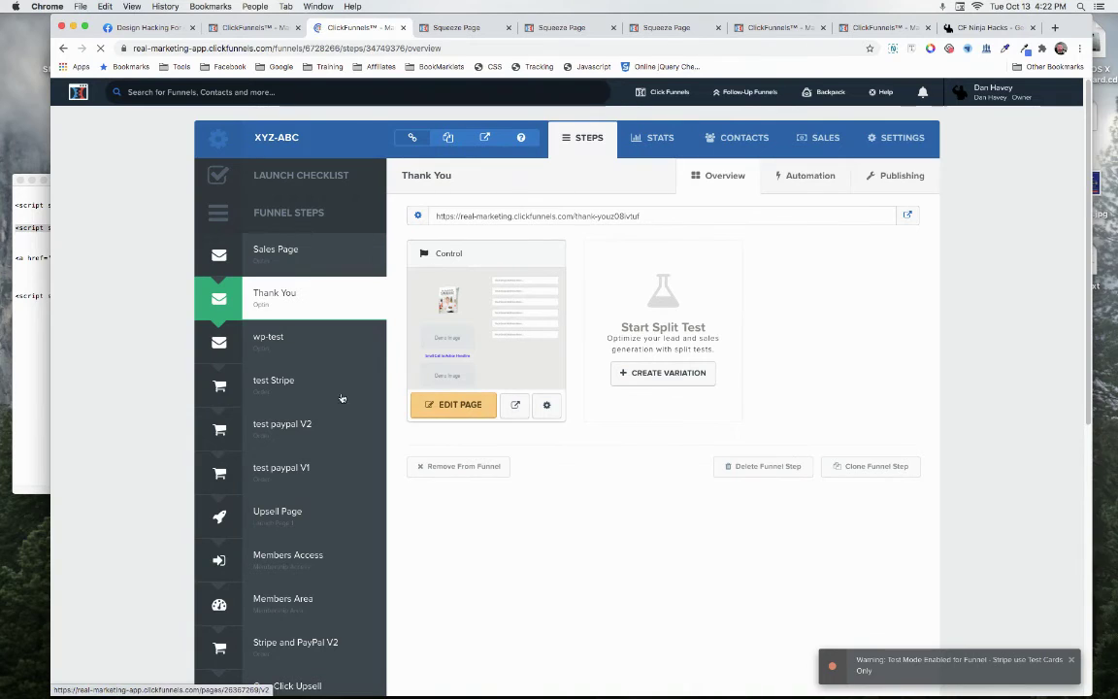
left_click(27, 338)
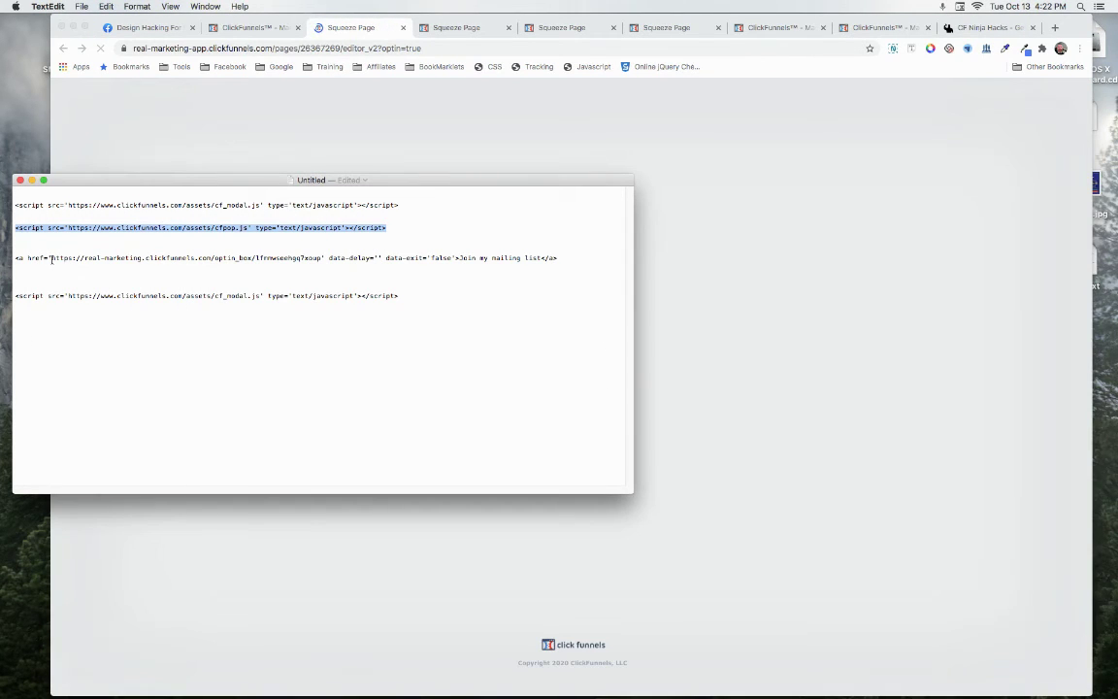
left_click(51, 260)
triple_click(52, 260)
left_click_drag(52, 260, 321, 260)
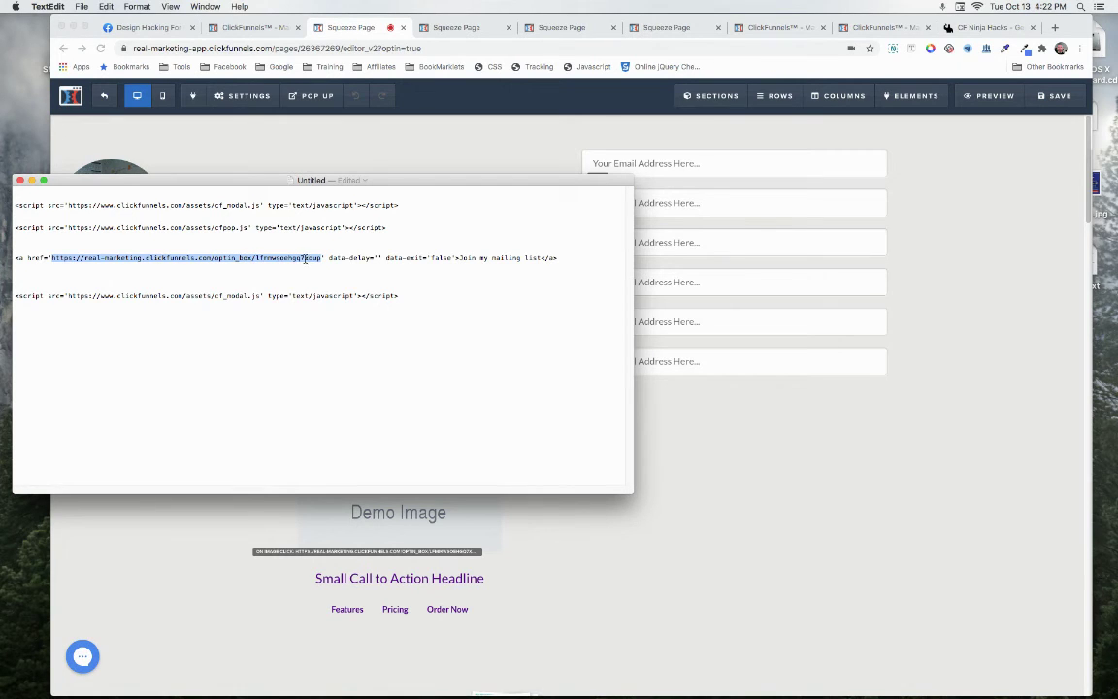
Back in the page editor, show the link address set on the headline below the second demo image
left_click(735, 439)
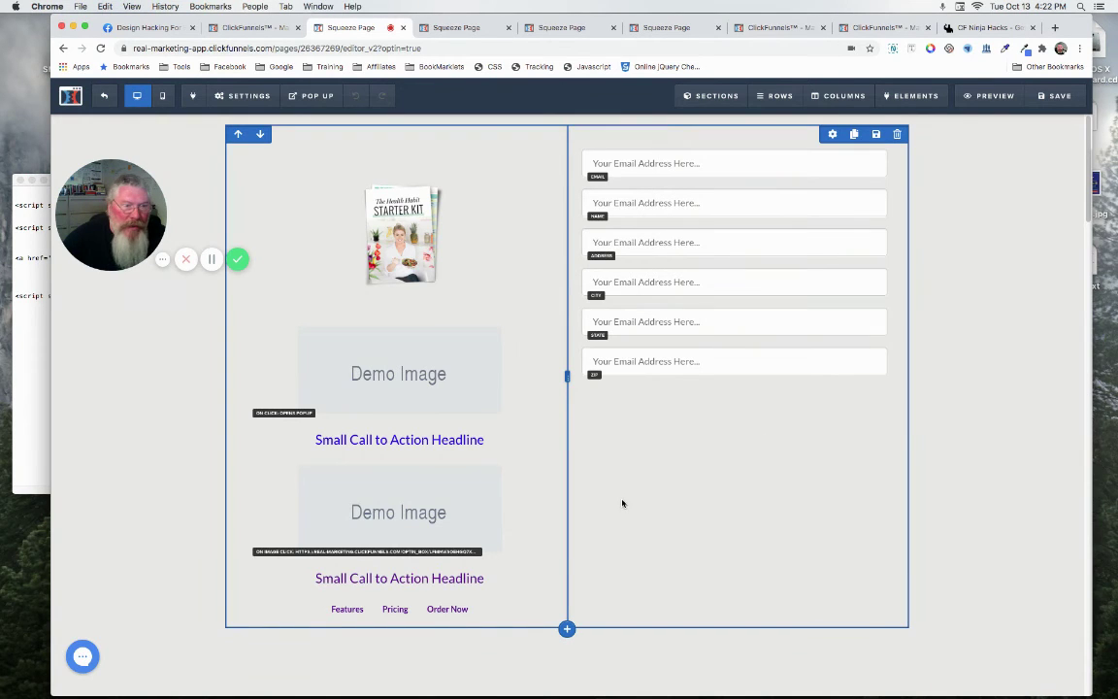
scroll(622, 502, "down", 3)
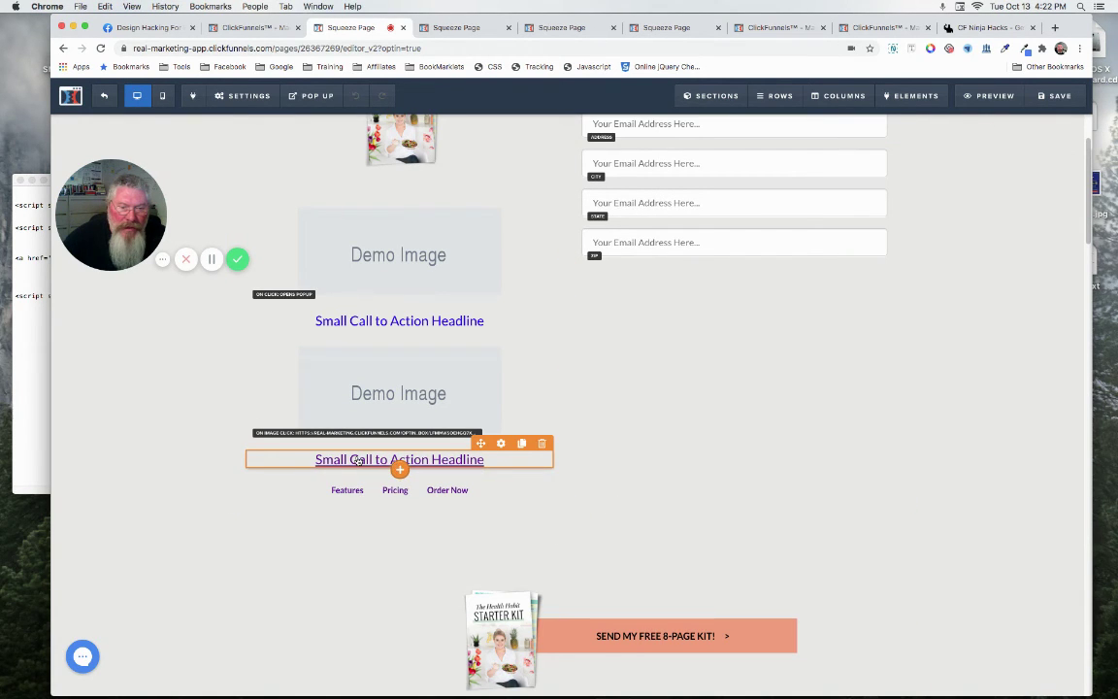
left_click(398, 462)
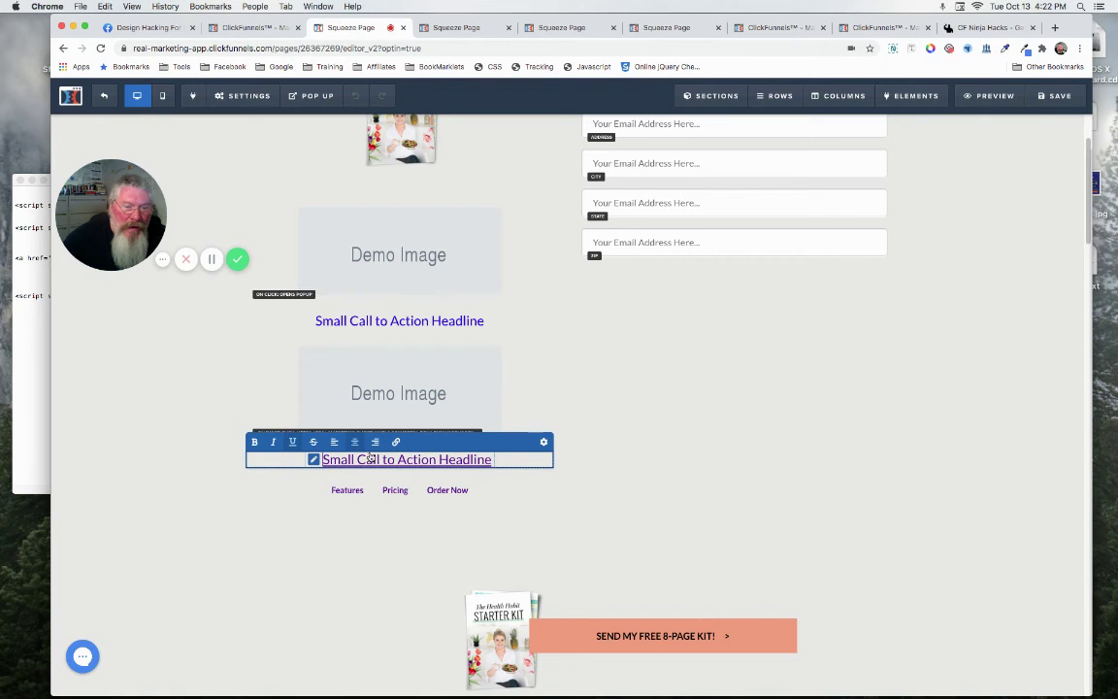
left_click(312, 461)
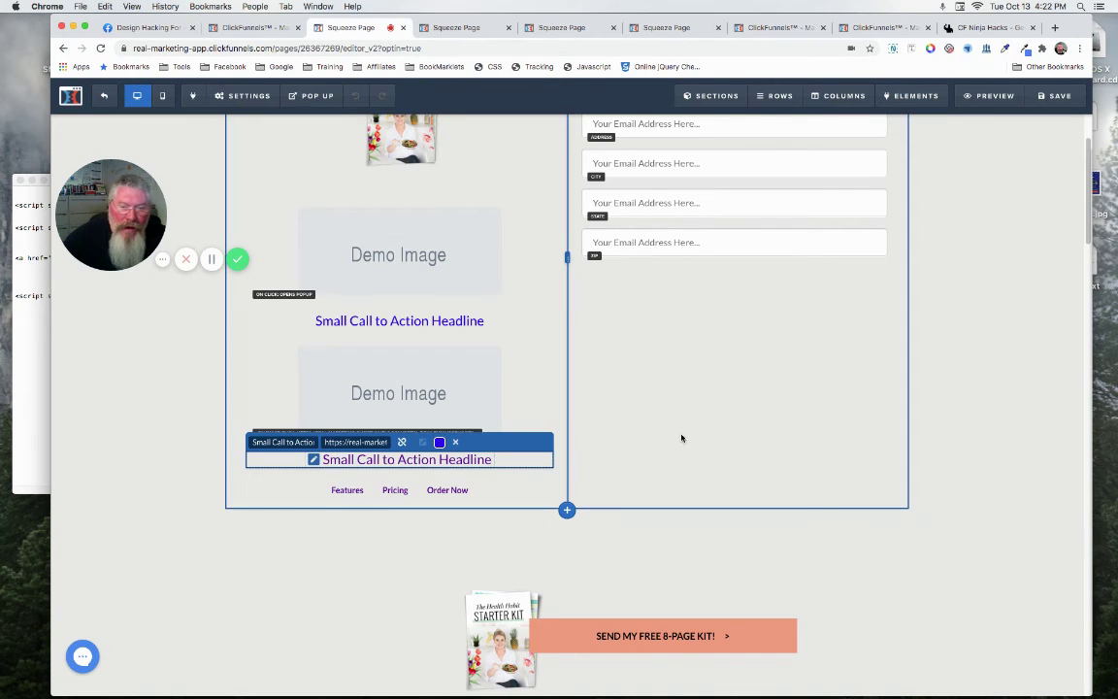
Show the Features link's URL in the navigation element's settings and close them
left_click(479, 489)
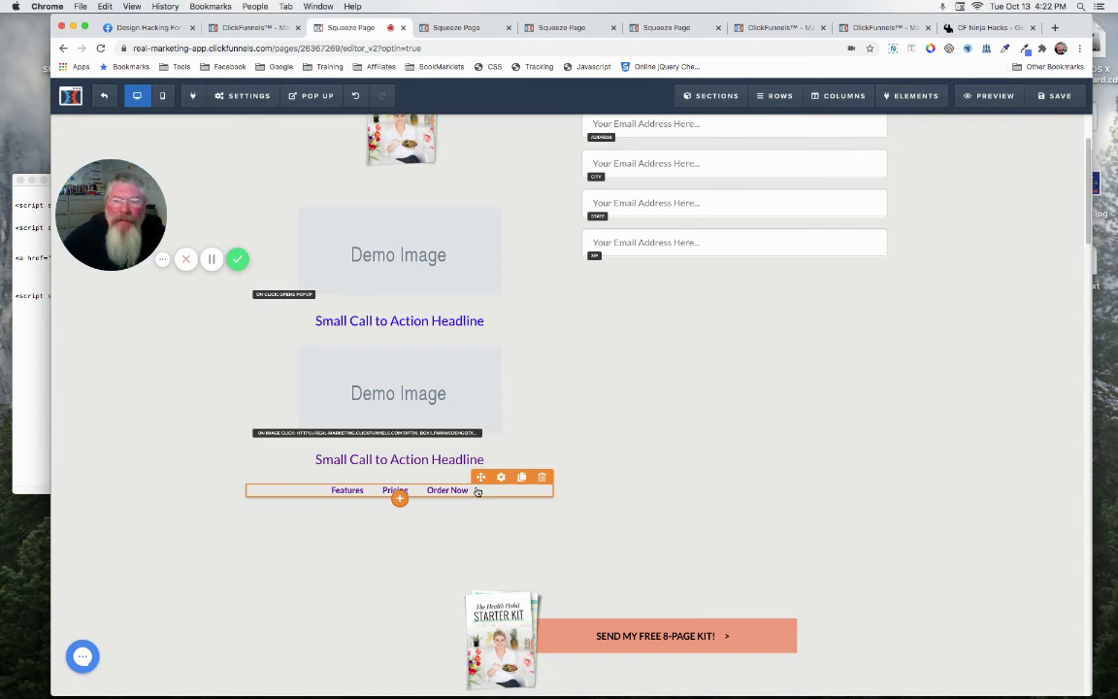
left_click(477, 491)
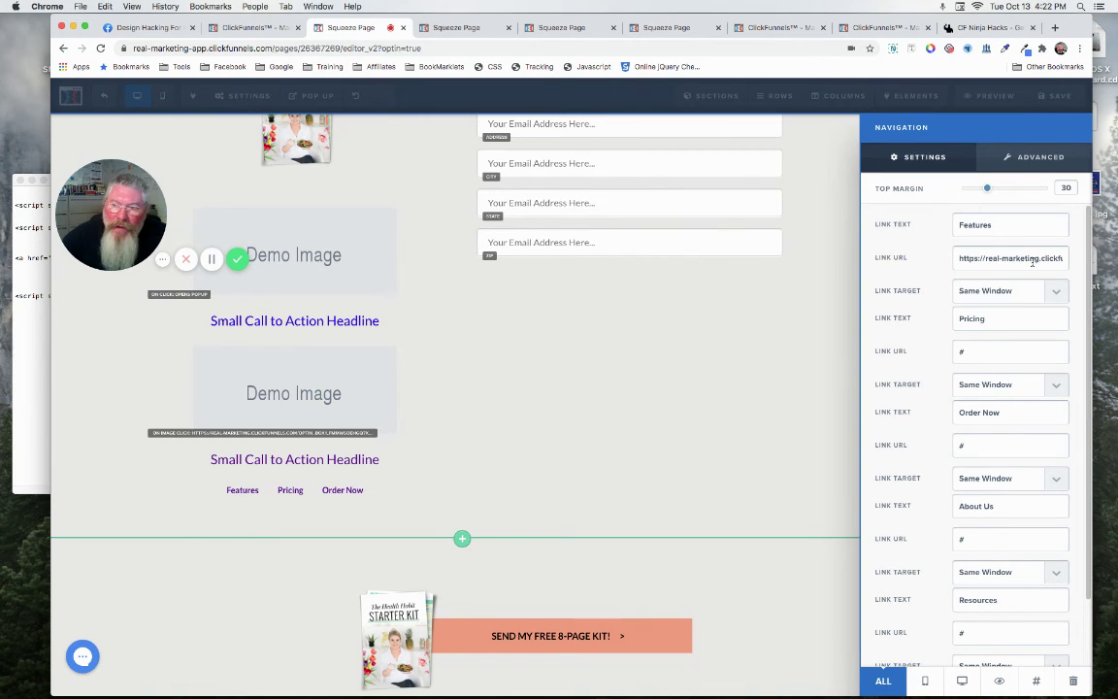
left_click(473, 310)
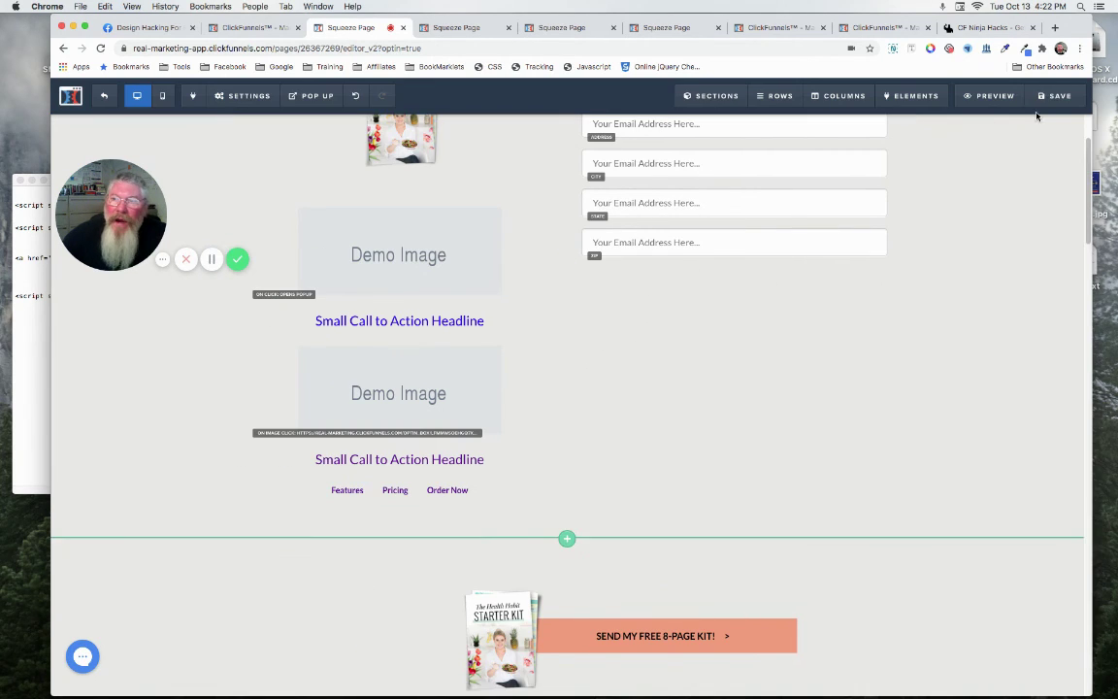
Save the page and test on the preview that the second headline and the Features link open the Privacy Policy popup
left_click(1054, 97)
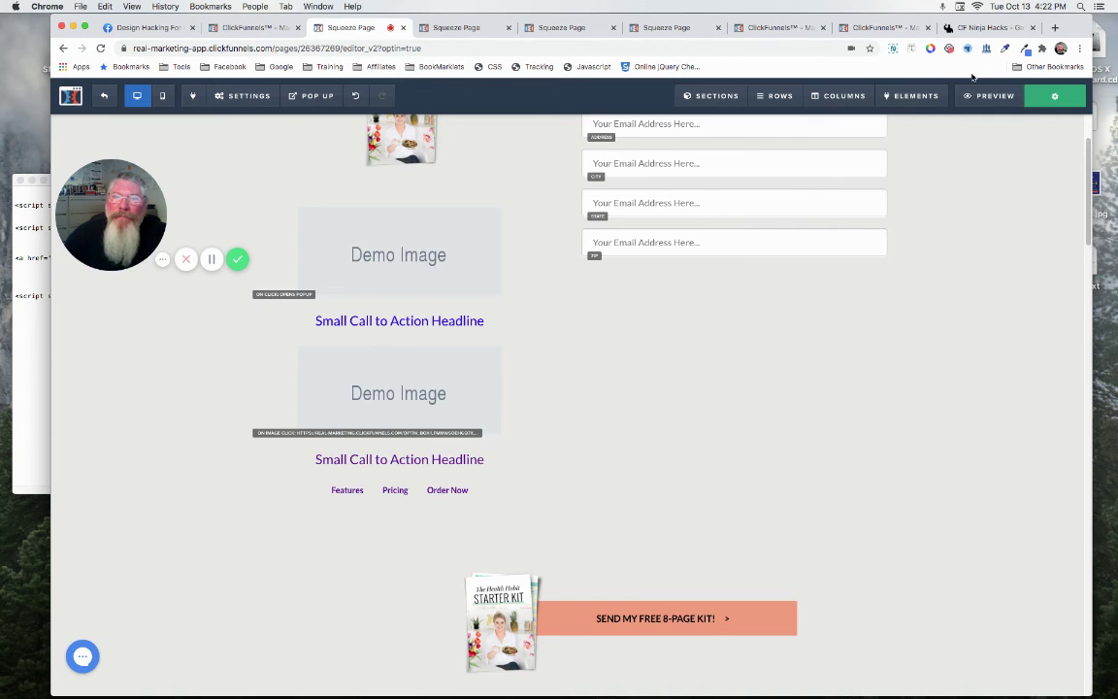
left_click(467, 29)
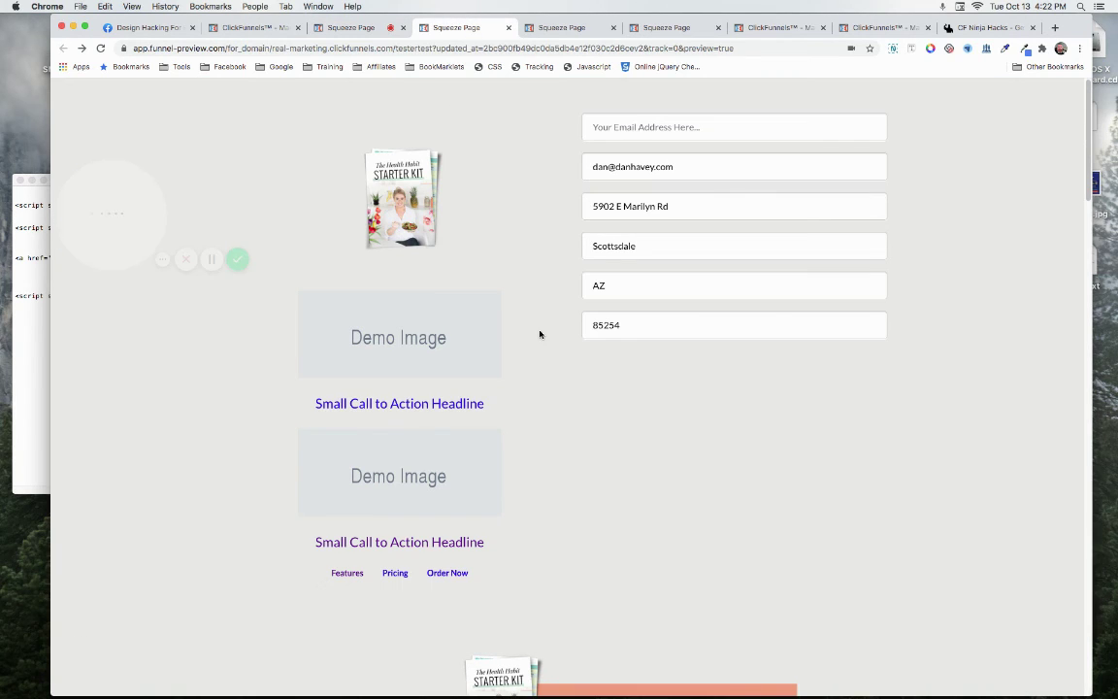
left_click(394, 543)
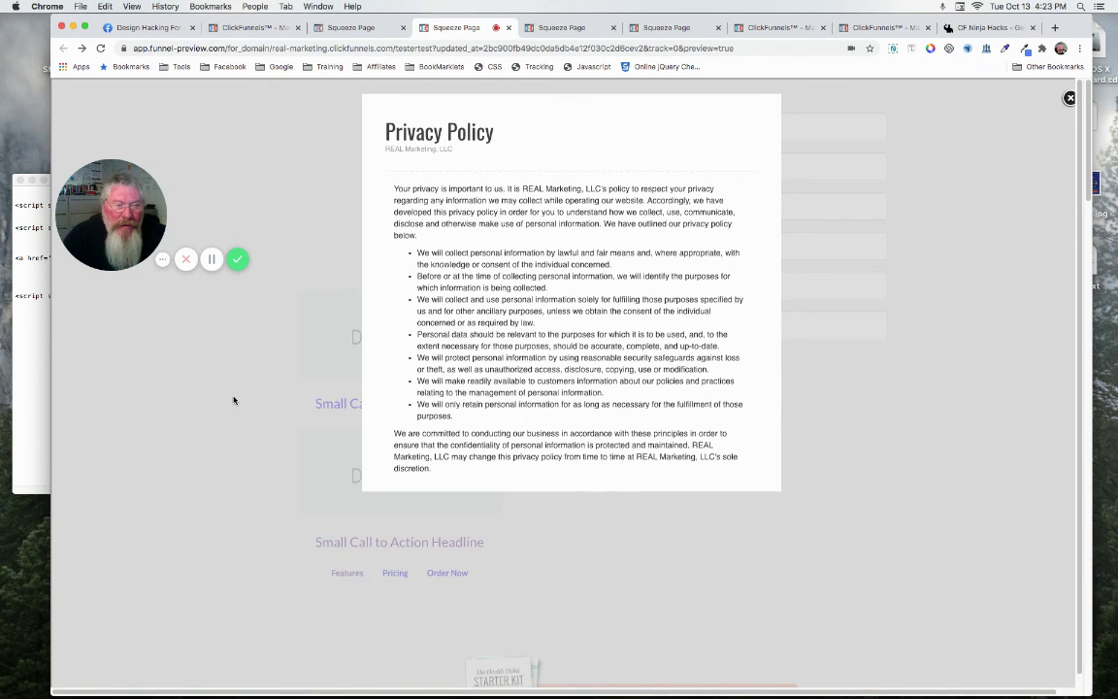
left_click(232, 400)
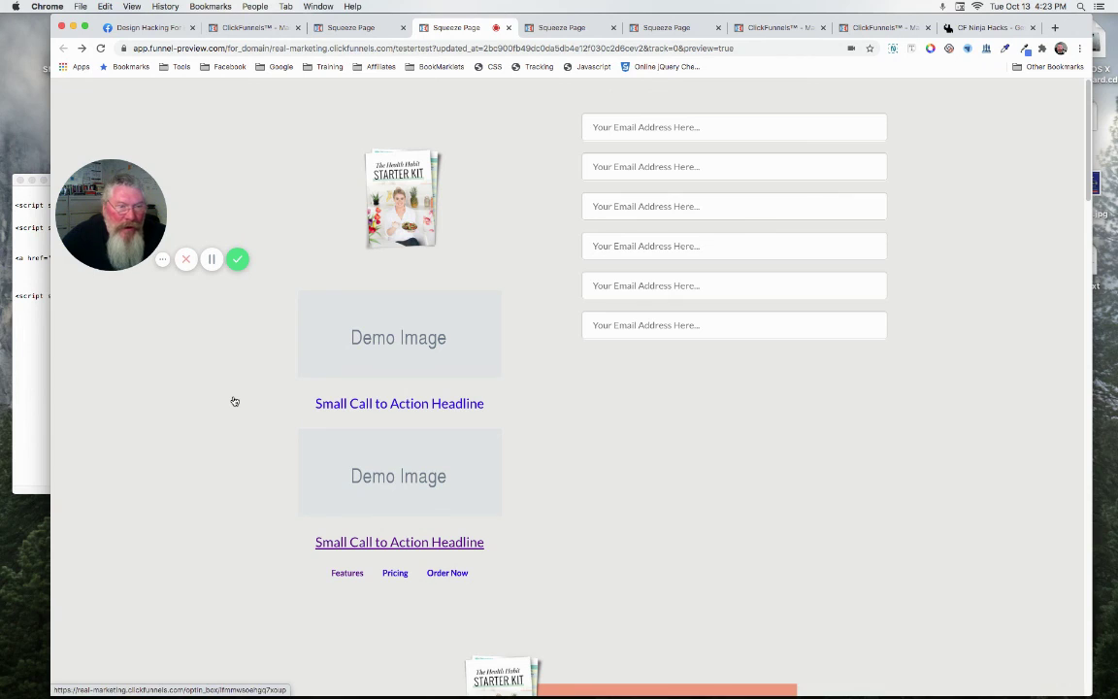
left_click(346, 574)
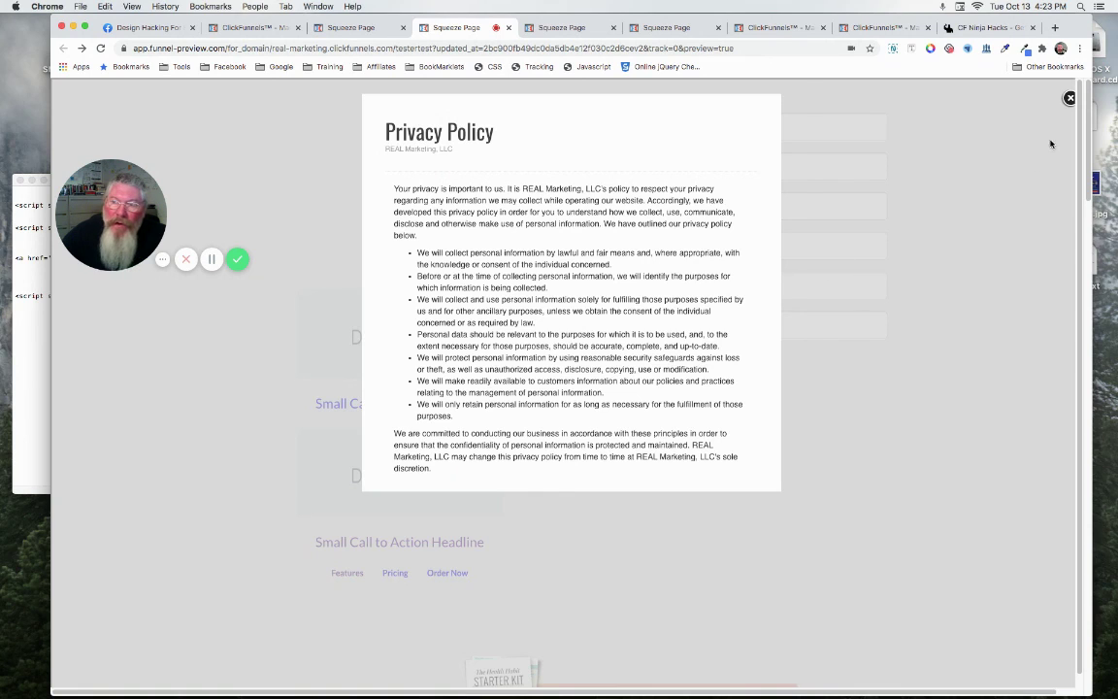
left_click(1069, 98)
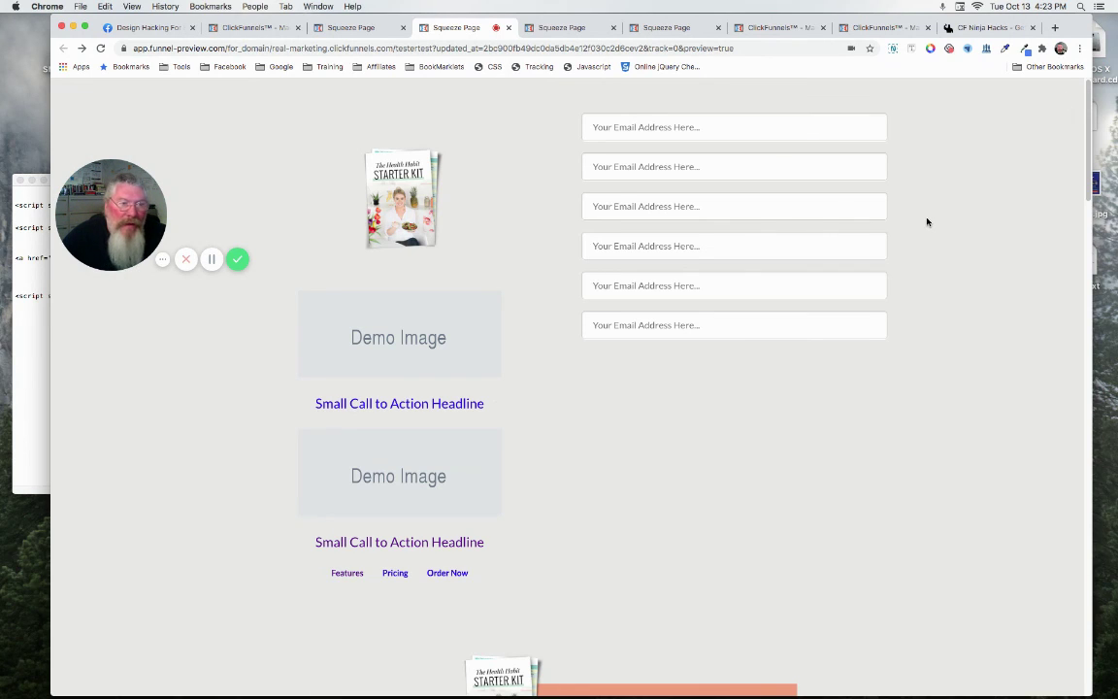